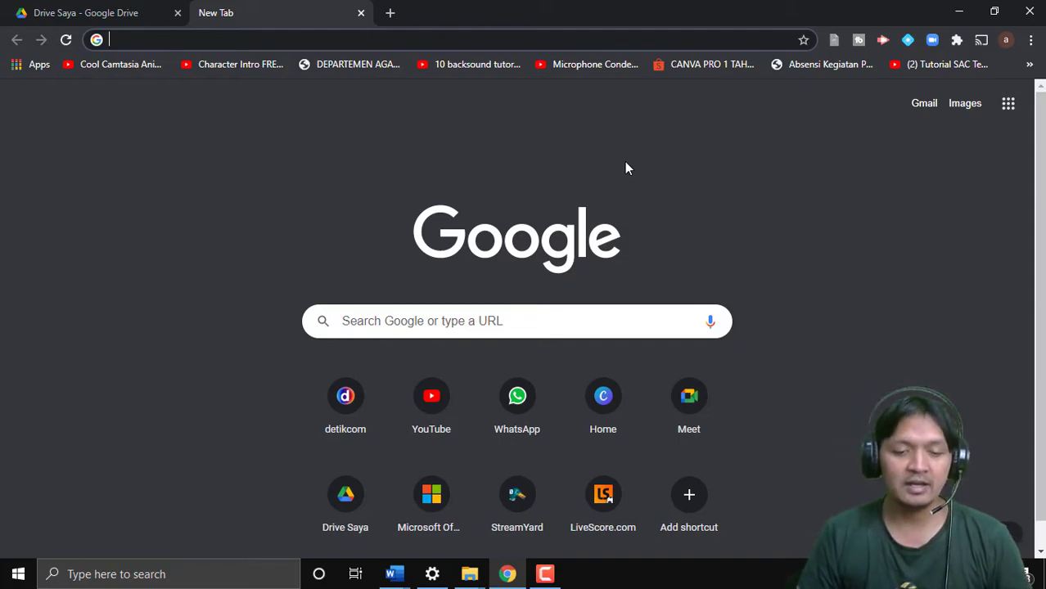
# Search for 'cam' from the taskbar and launch Camtasia 2019
pyautogui.click(136, 572)
pyautogui.write('cam')
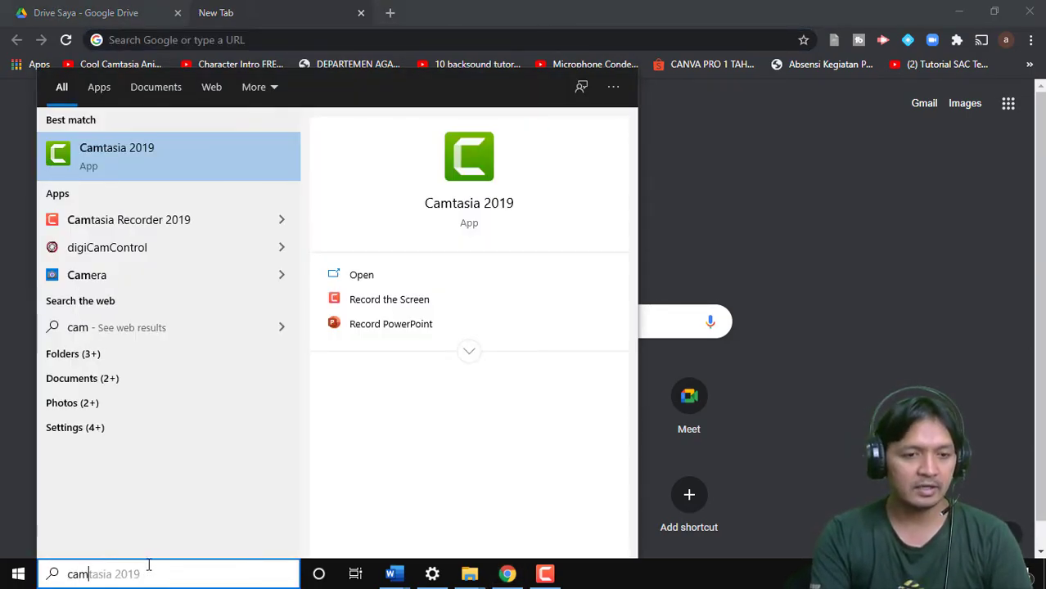
pyautogui.click(135, 170)
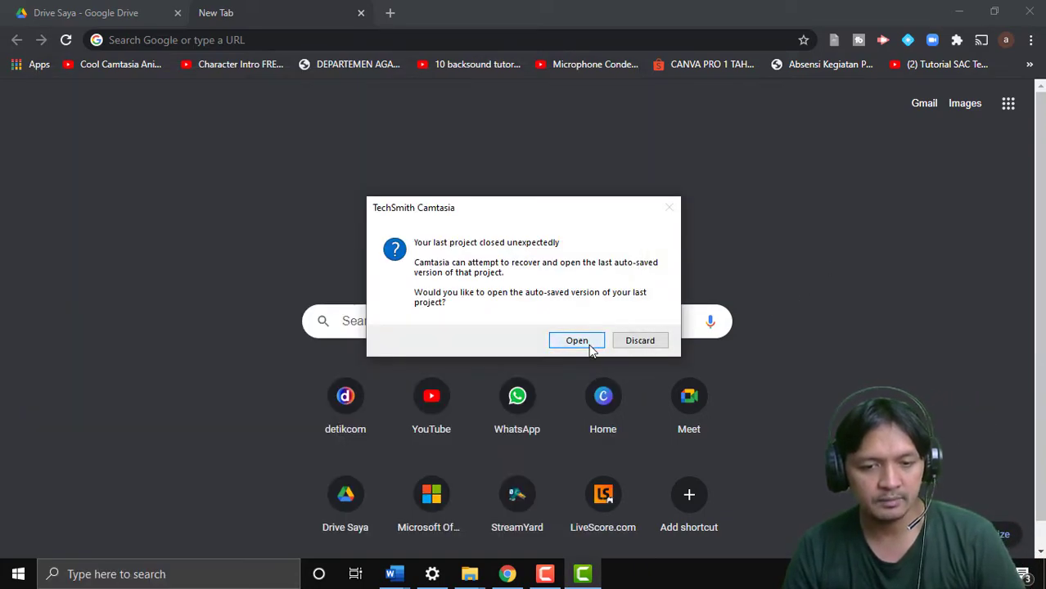
# Open the recovered auto-saved project and bring the Camtasia window into view
pyautogui.click(583, 342)
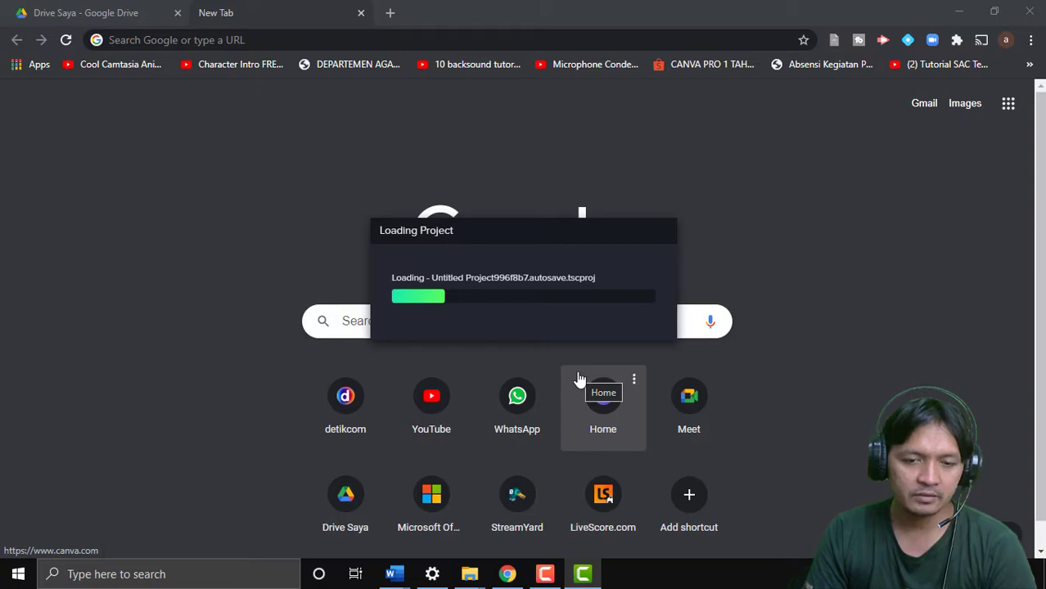
pyautogui.click(591, 581)
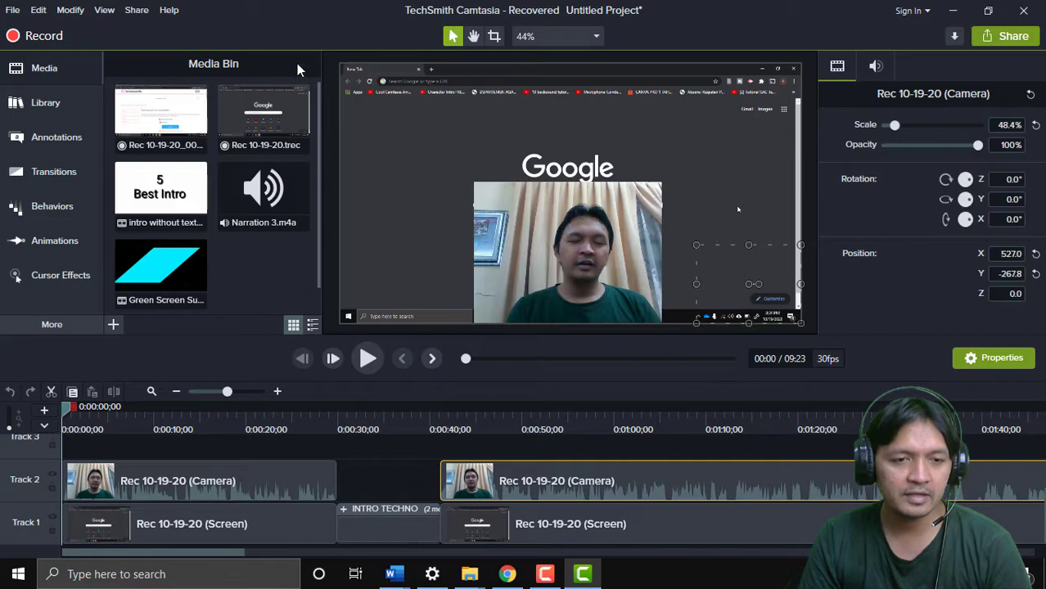
pyautogui.scroll(-3, 432, 319)
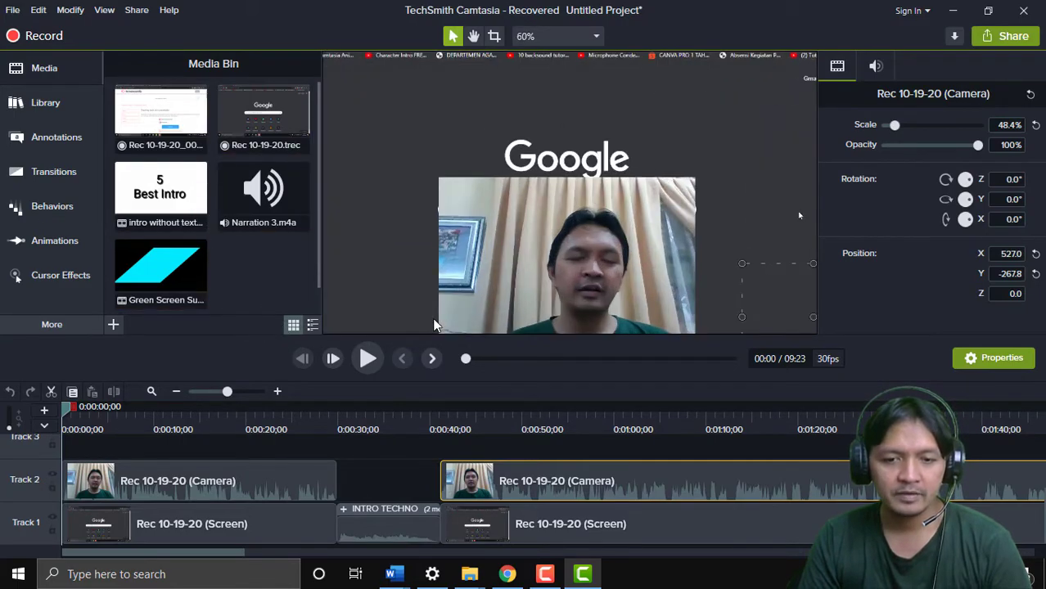
pyautogui.scroll(3, 433, 326)
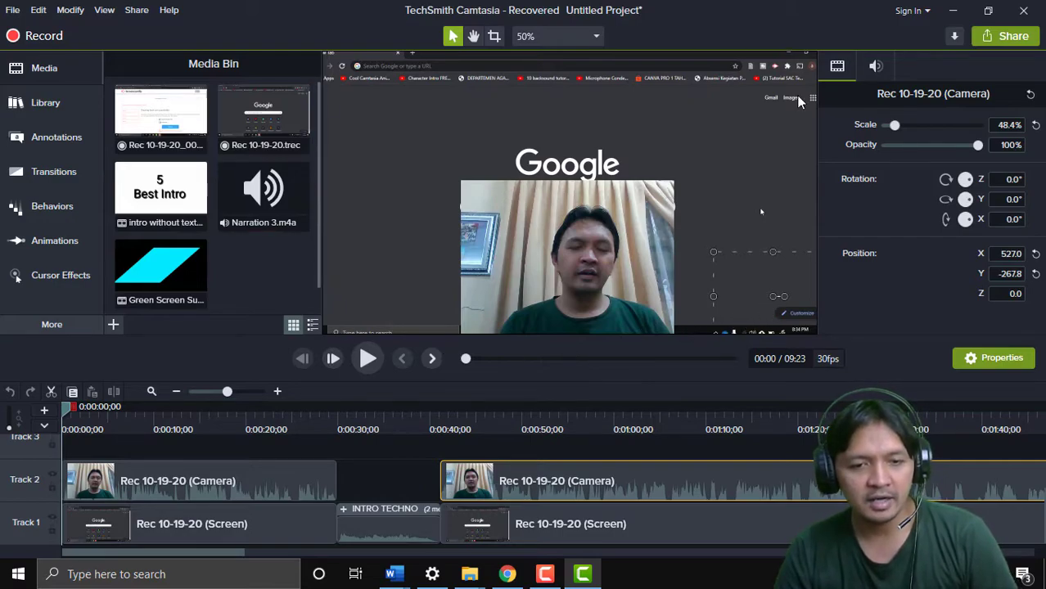
pyautogui.click(598, 38)
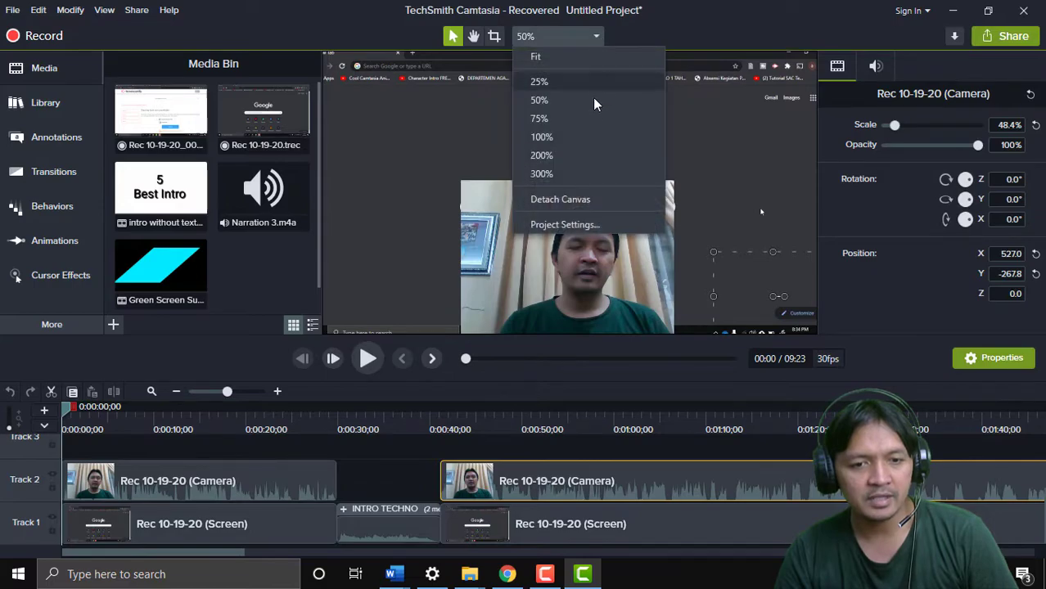
pyautogui.click(589, 118)
pyautogui.click(586, 36)
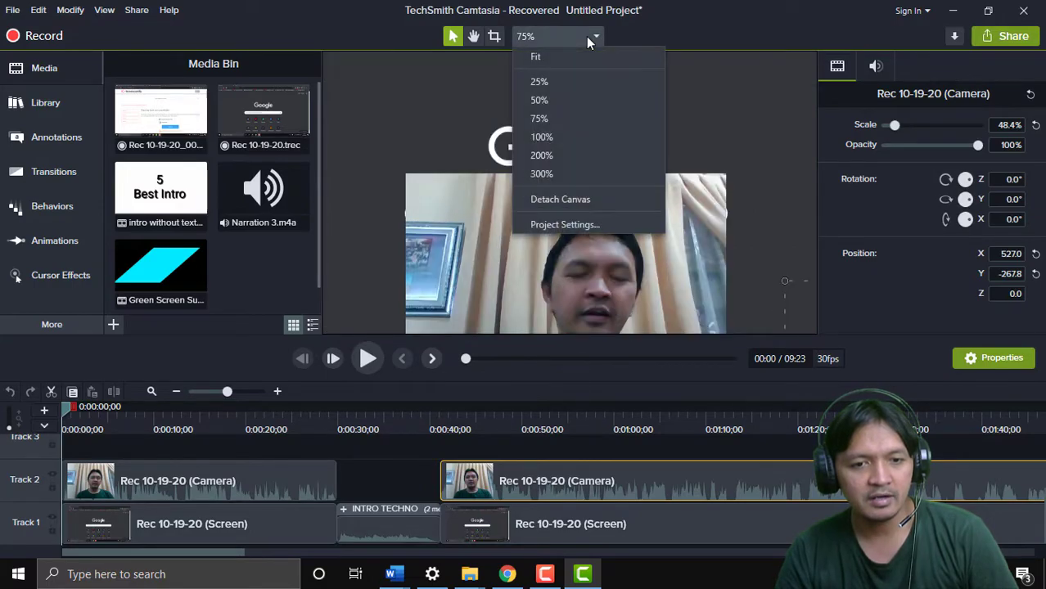
pyautogui.click(584, 57)
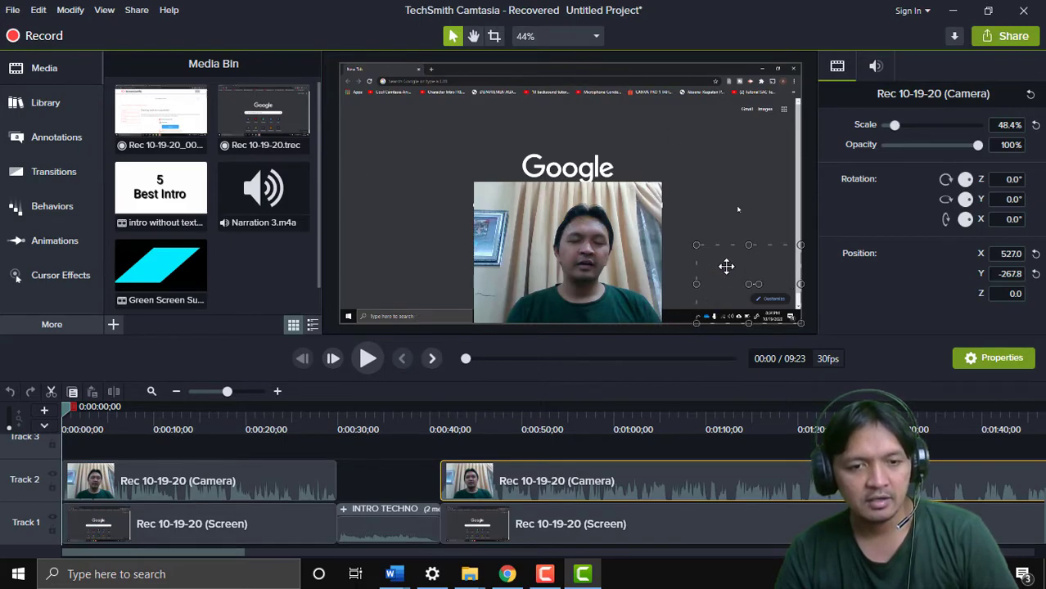
pyautogui.click(593, 37)
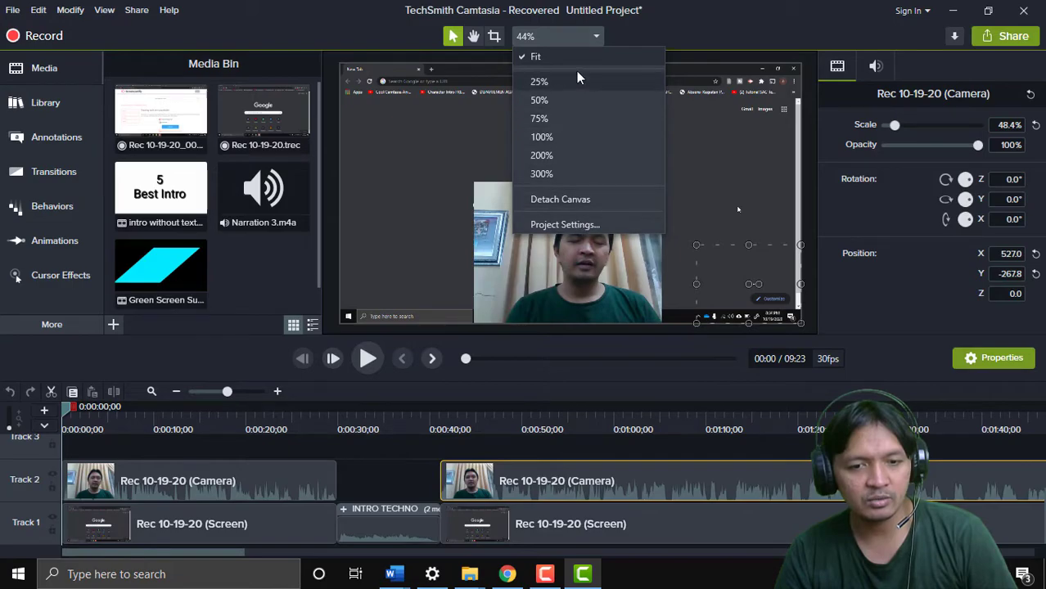
pyautogui.click(619, 38)
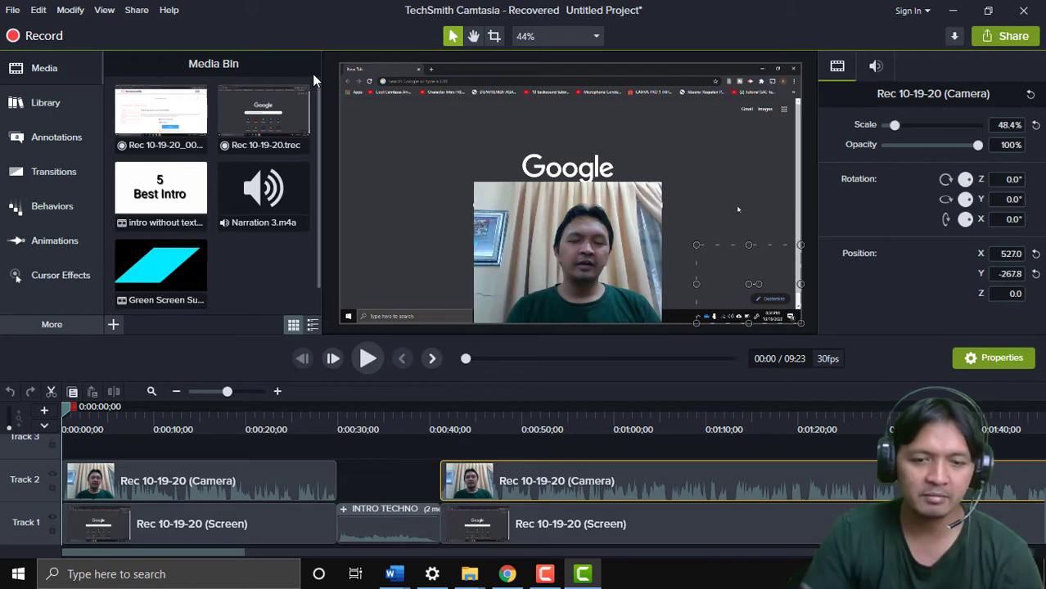
# Move the playhead to 0:44 and pan the canvas to show the bottom-right webcam overlay
pyautogui.click(481, 421)
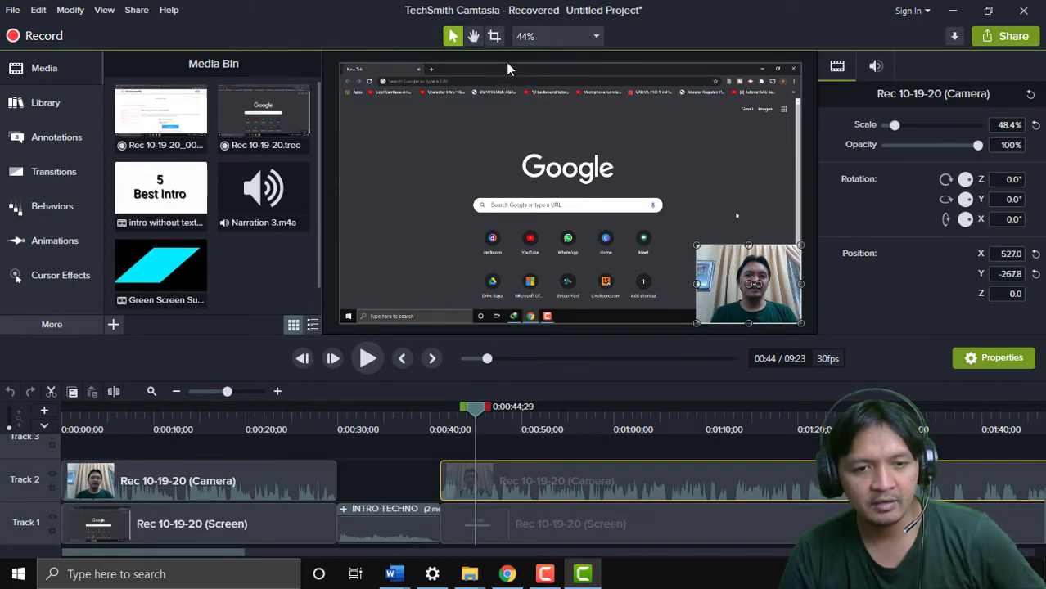
pyautogui.click(473, 37)
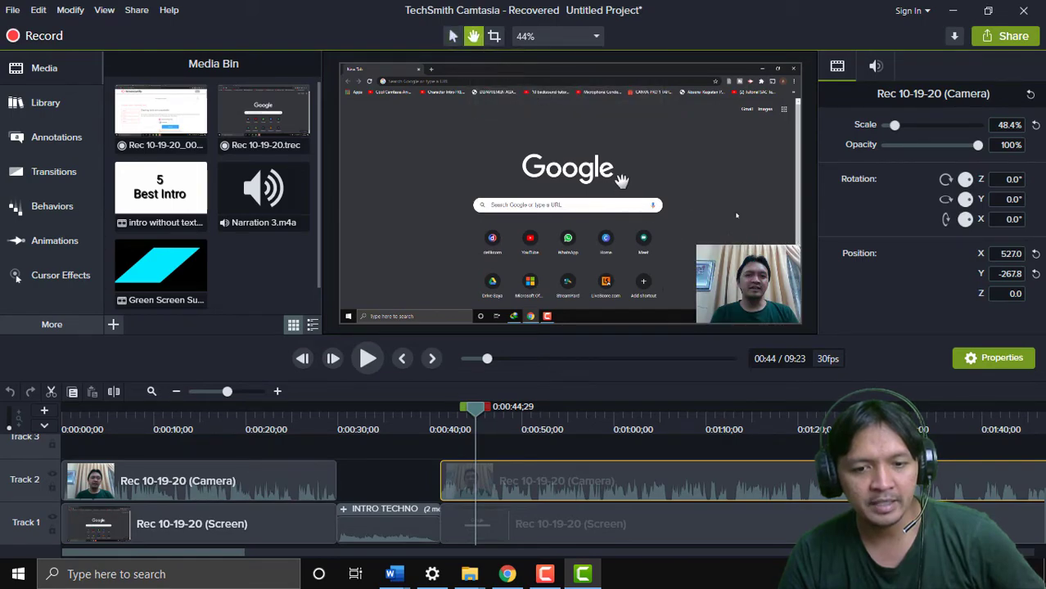
pyautogui.moveTo(677, 129); pyautogui.dragTo(591, 148)
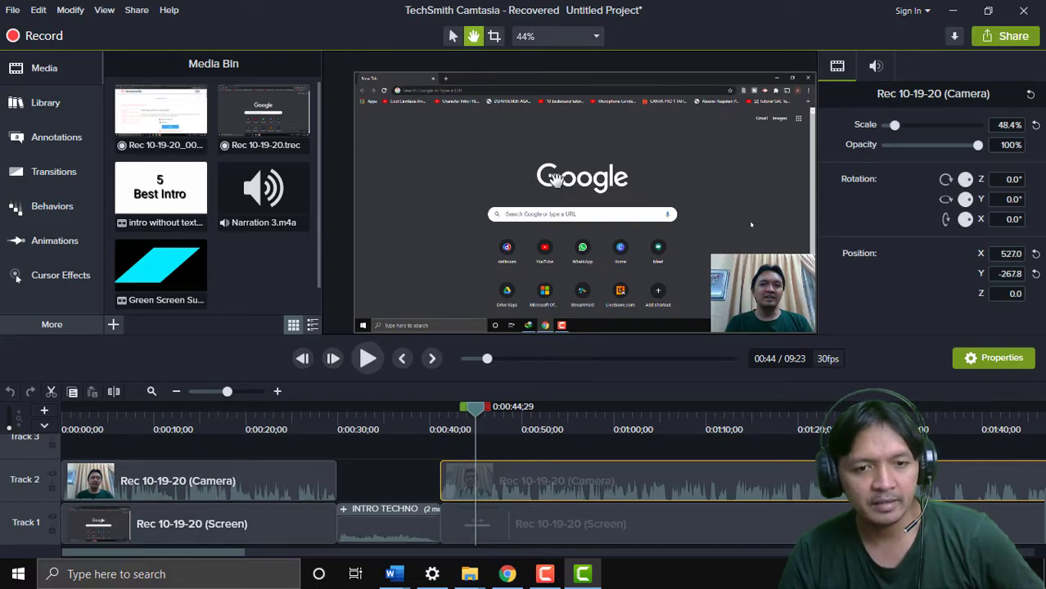
pyautogui.click(455, 39)
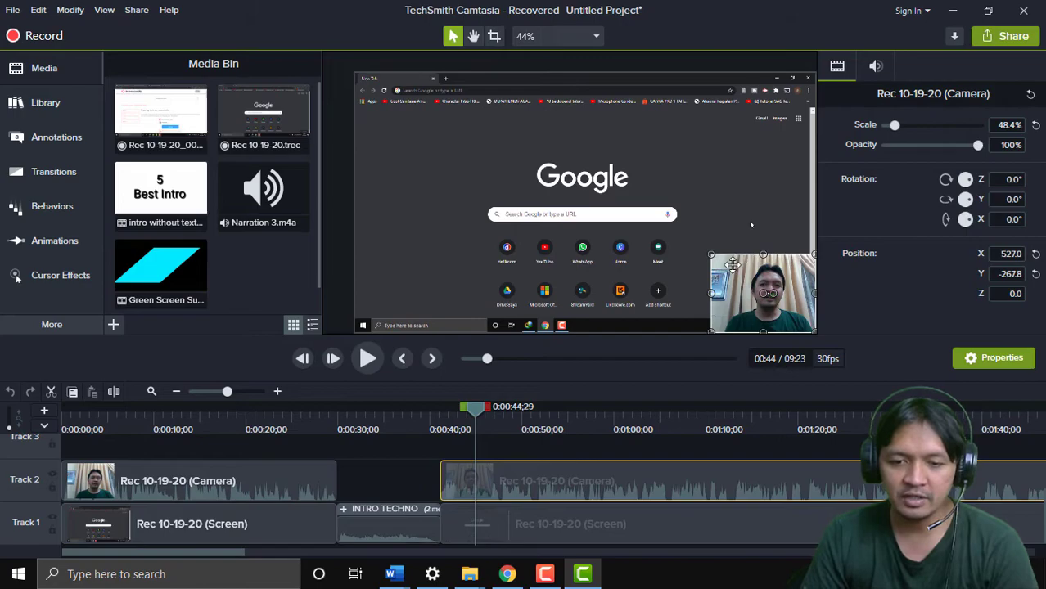
# Resize the webcam overlay and trial-crop its left and right sides, then undo the crops
pyautogui.moveTo(712, 255); pyautogui.dragTo(577, 302)
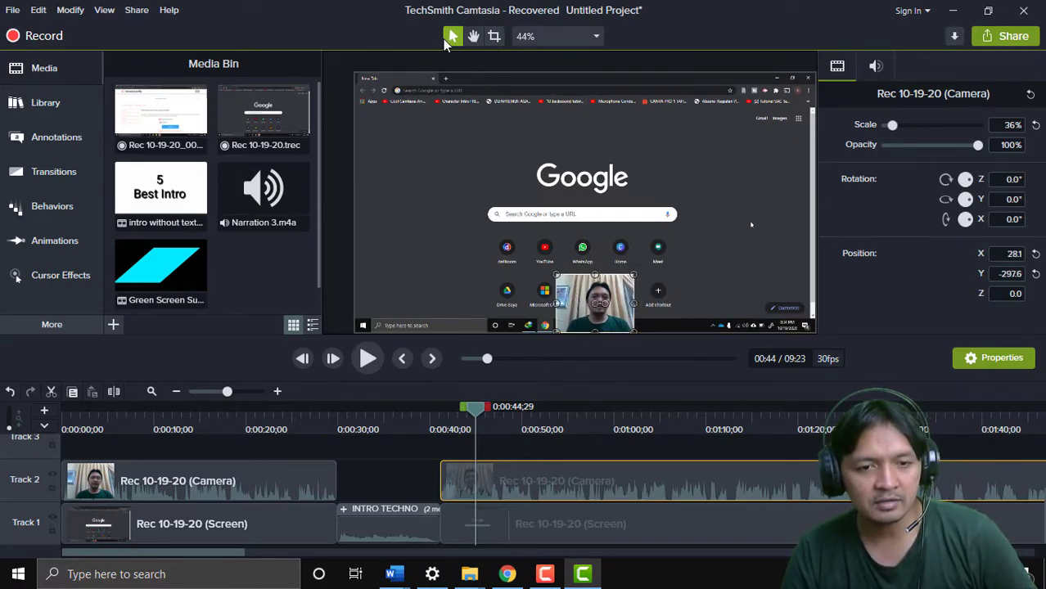
pyautogui.moveTo(559, 278); pyautogui.dragTo(479, 184)
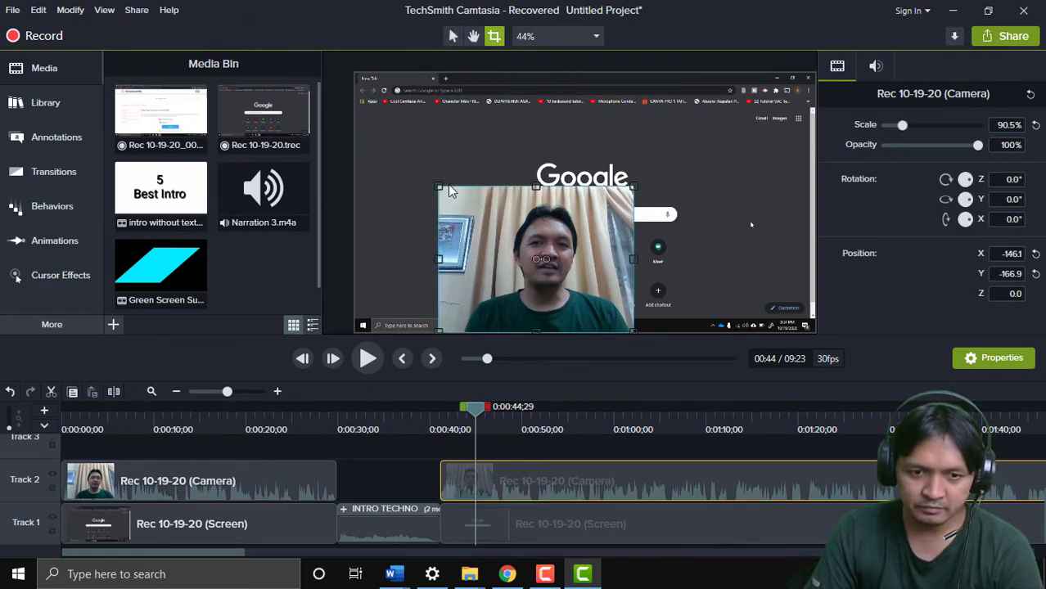
pyautogui.moveTo(440, 187); pyautogui.dragTo(524, 185)
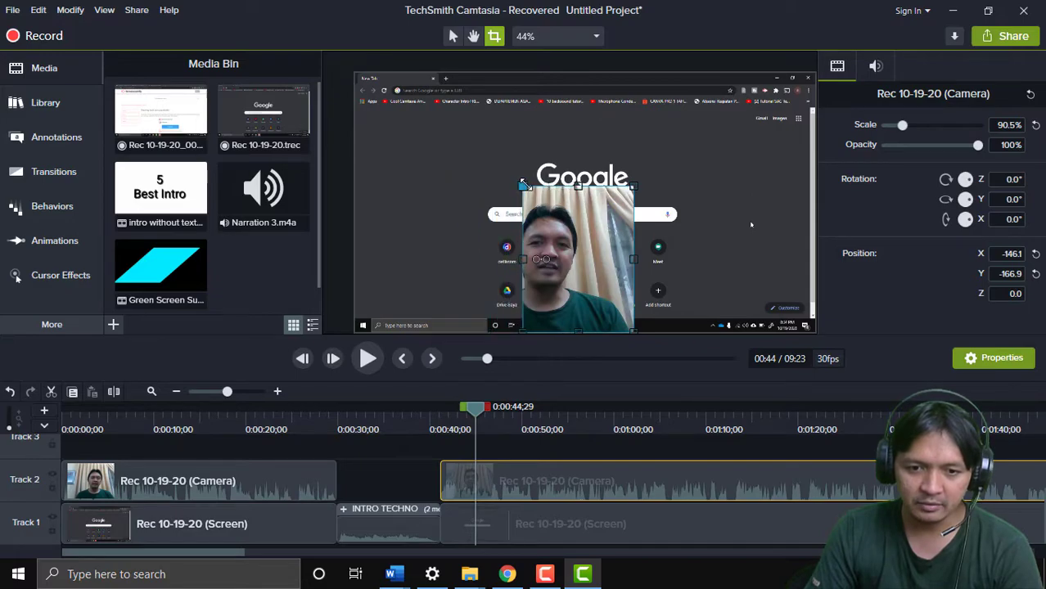
pyautogui.moveTo(633, 187); pyautogui.dragTo(581, 187)
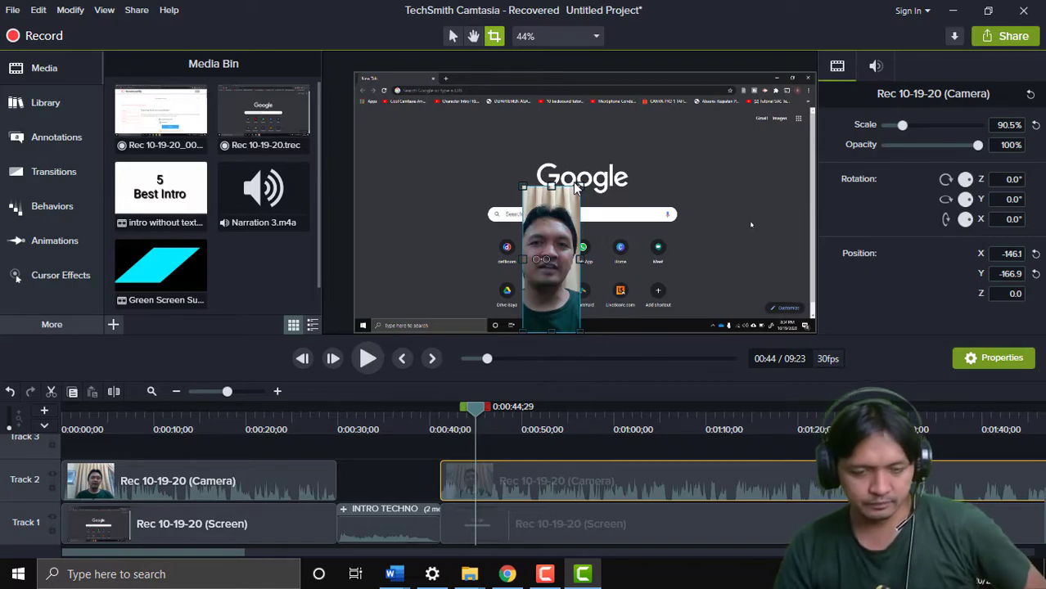
pyautogui.hotkey('ctrl', 'z')
pyautogui.hotkey('ctrl', 'z')
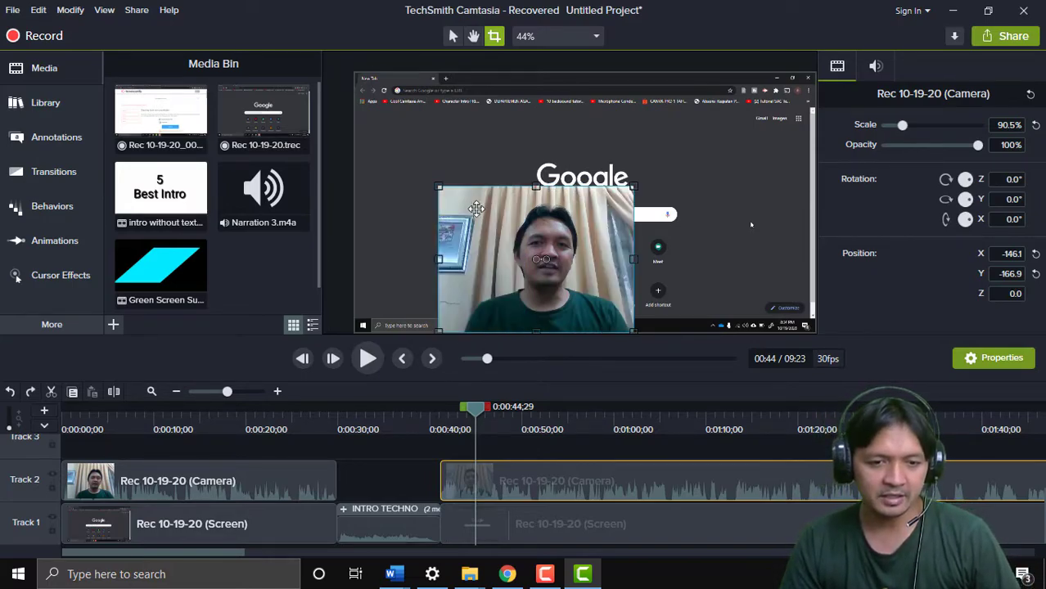
# Shrink the webcam to 67.3% at bottom centre and widen its crop to show more background
pyautogui.click(451, 37)
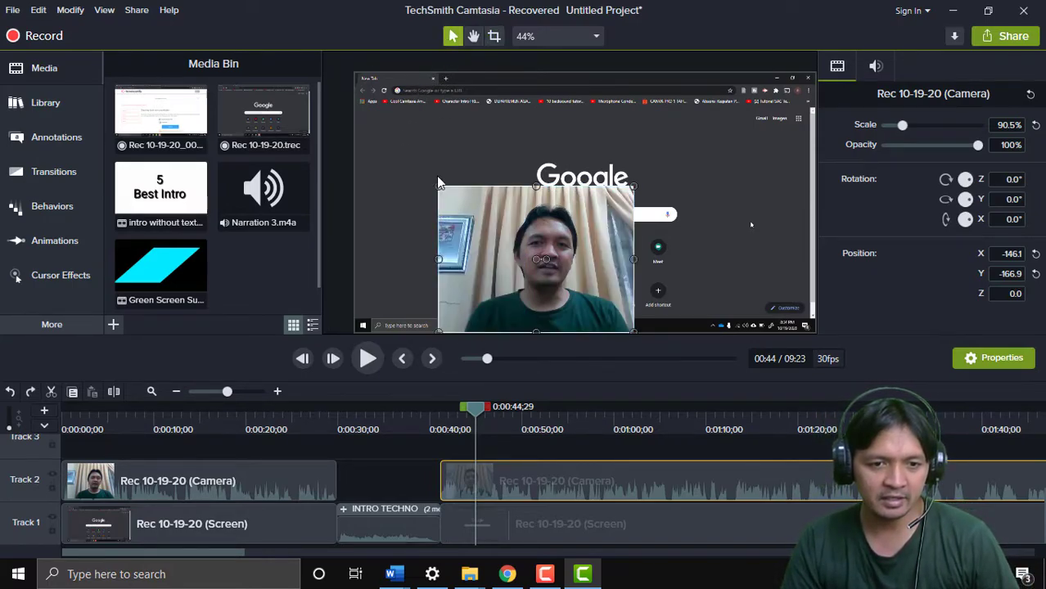
pyautogui.moveTo(421, 151); pyautogui.dragTo(547, 231)
pyautogui.click(494, 36)
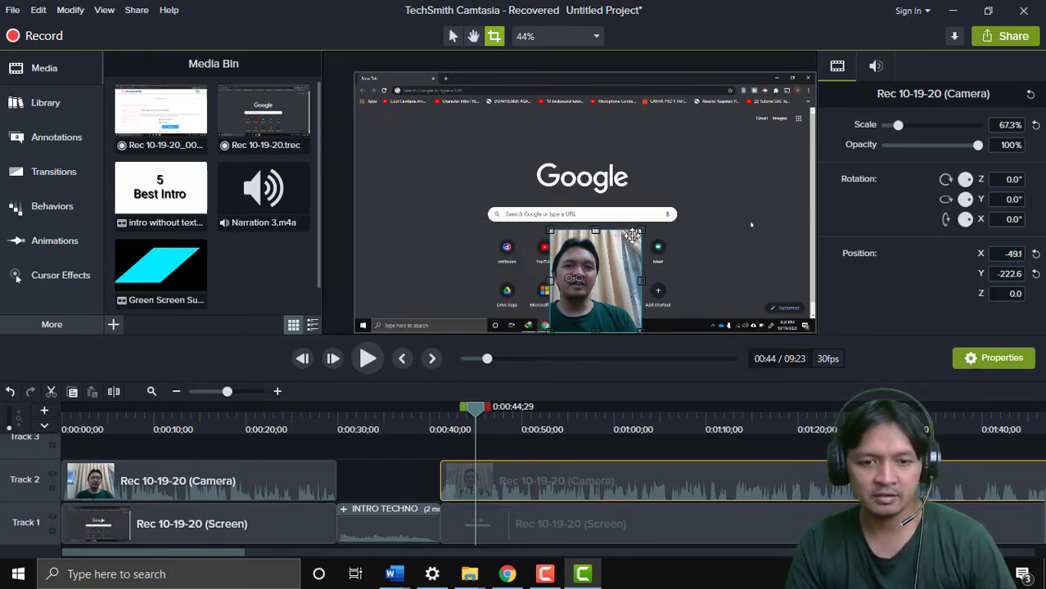
pyautogui.moveTo(643, 230); pyautogui.dragTo(604, 232)
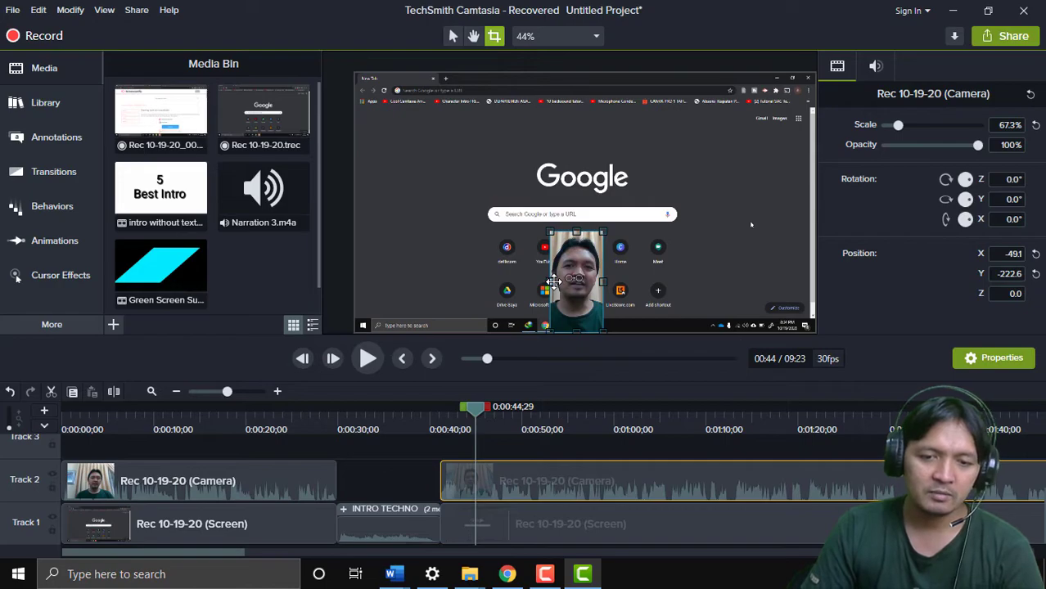
pyautogui.moveTo(546, 281); pyautogui.dragTo(486, 288)
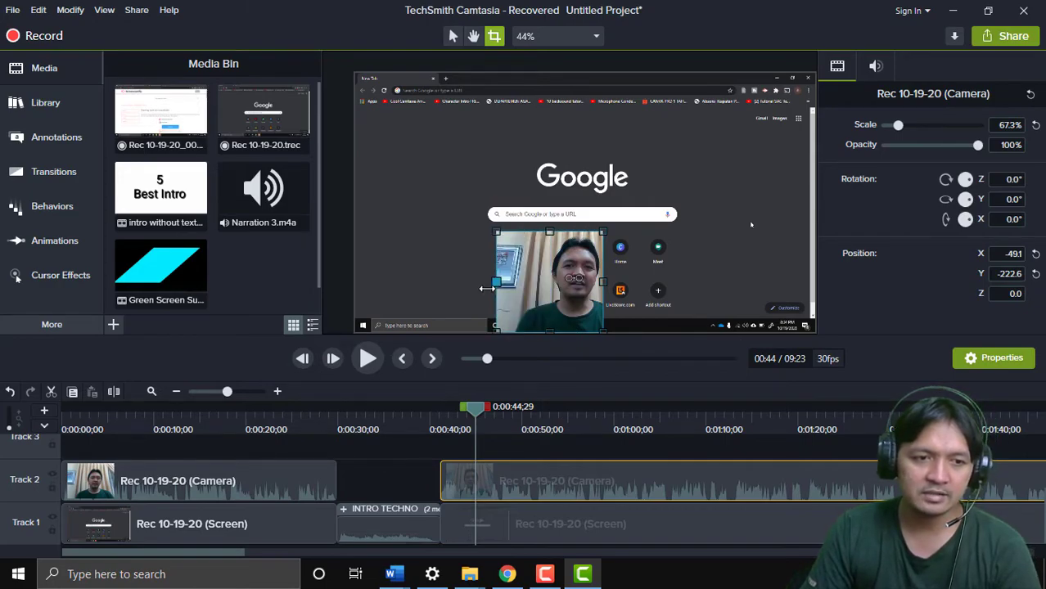
pyautogui.moveTo(604, 283); pyautogui.dragTo(644, 282)
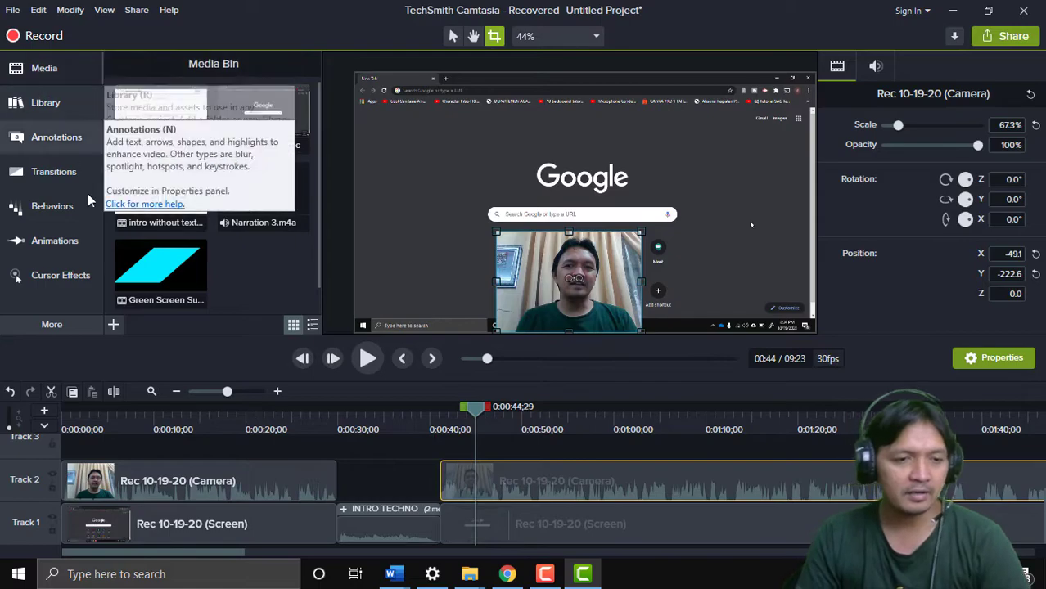
# Browse the Library, Annotations, Transitions, Behaviors, Animations and Cursor Effects panels
pyautogui.click(31, 75)
pyautogui.click(41, 104)
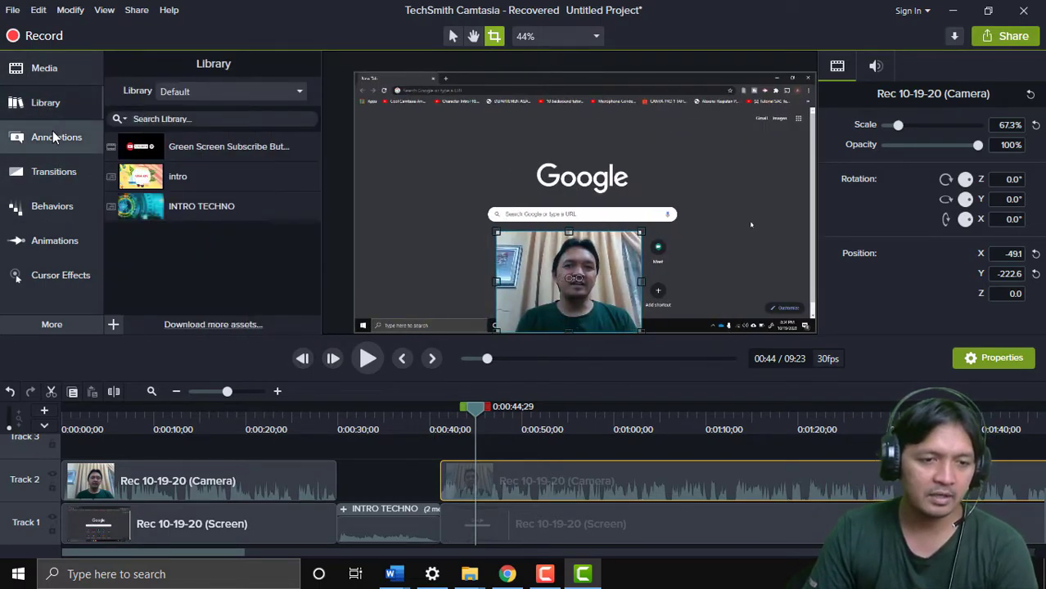
pyautogui.click(52, 135)
pyautogui.click(49, 171)
pyautogui.click(51, 205)
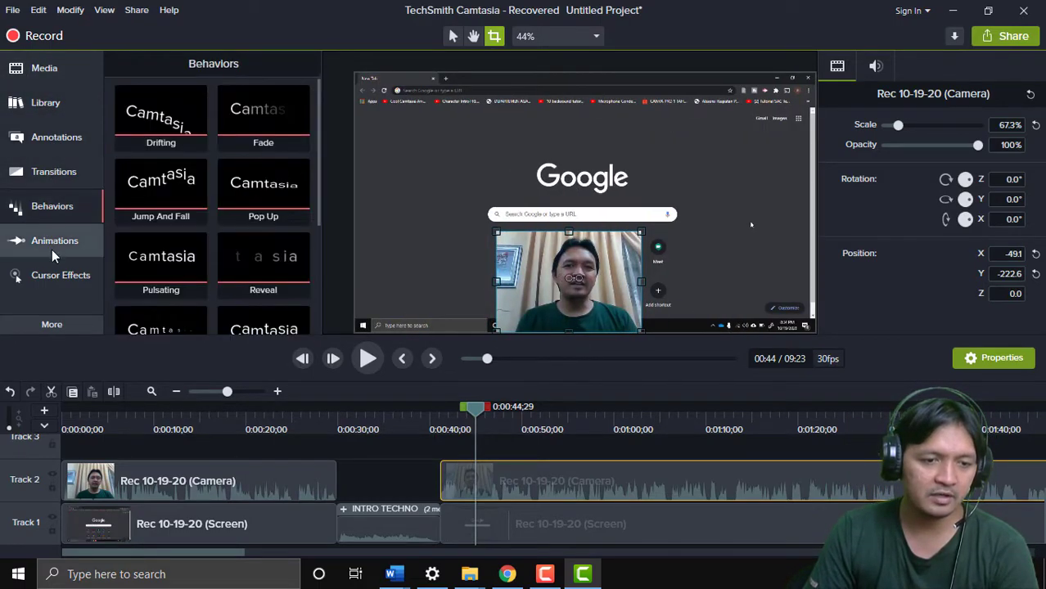
pyautogui.click(51, 248)
pyautogui.click(49, 278)
pyautogui.click(52, 323)
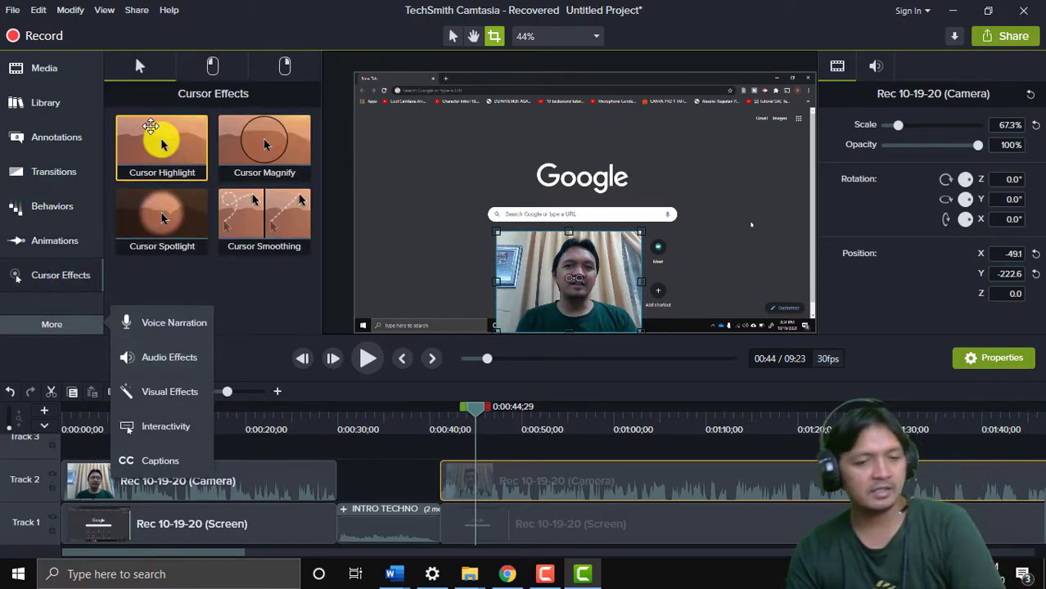
pyautogui.click(3, 360)
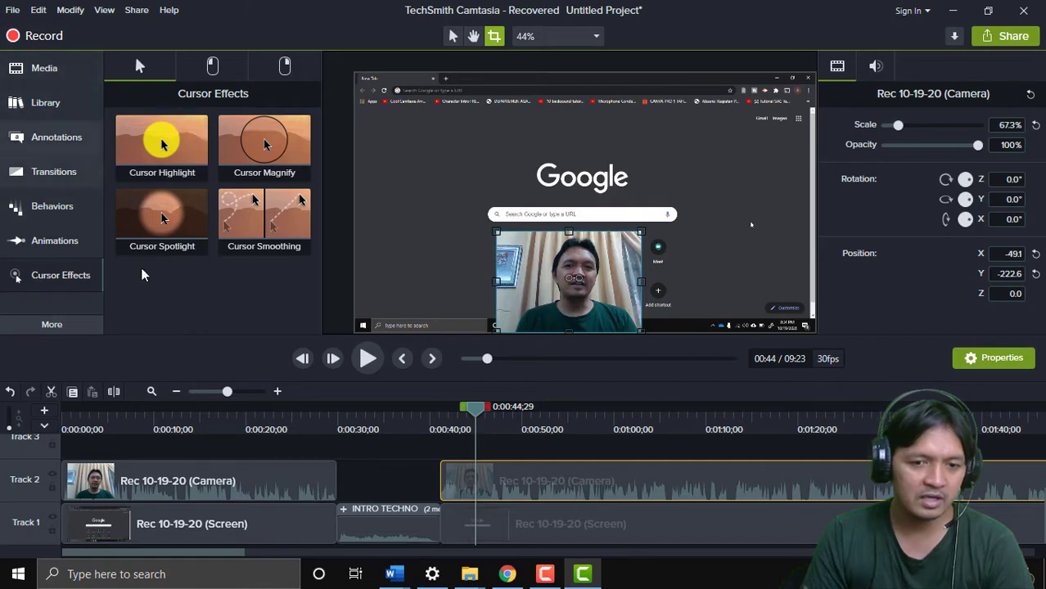
# At 0:49, place a white ABC text-rectangle callout beside the Google logo on Track 3
pyautogui.moveTo(474, 415); pyautogui.dragTo(519, 413)
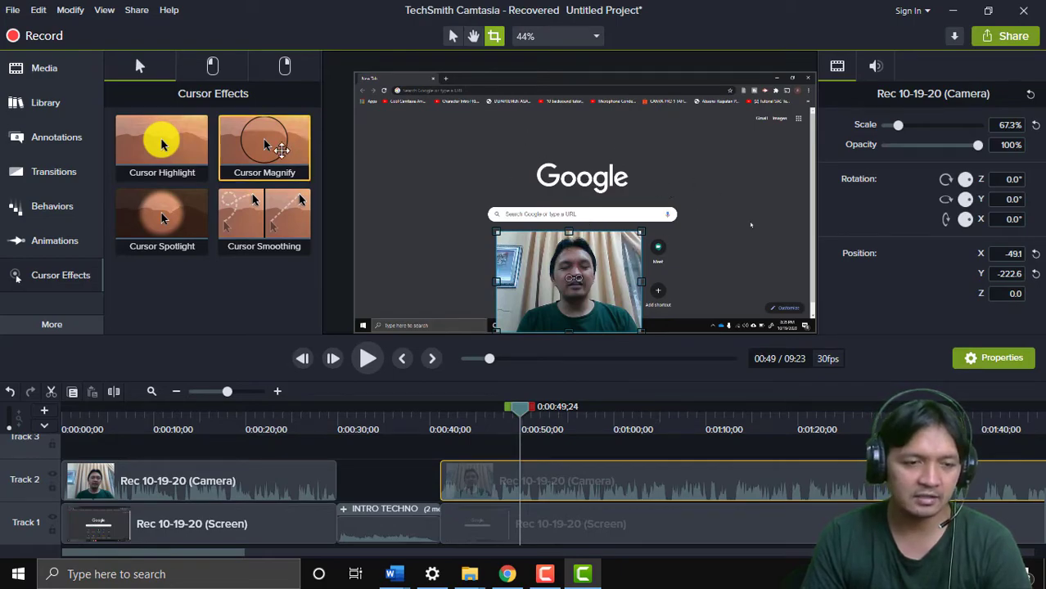
pyautogui.click(68, 137)
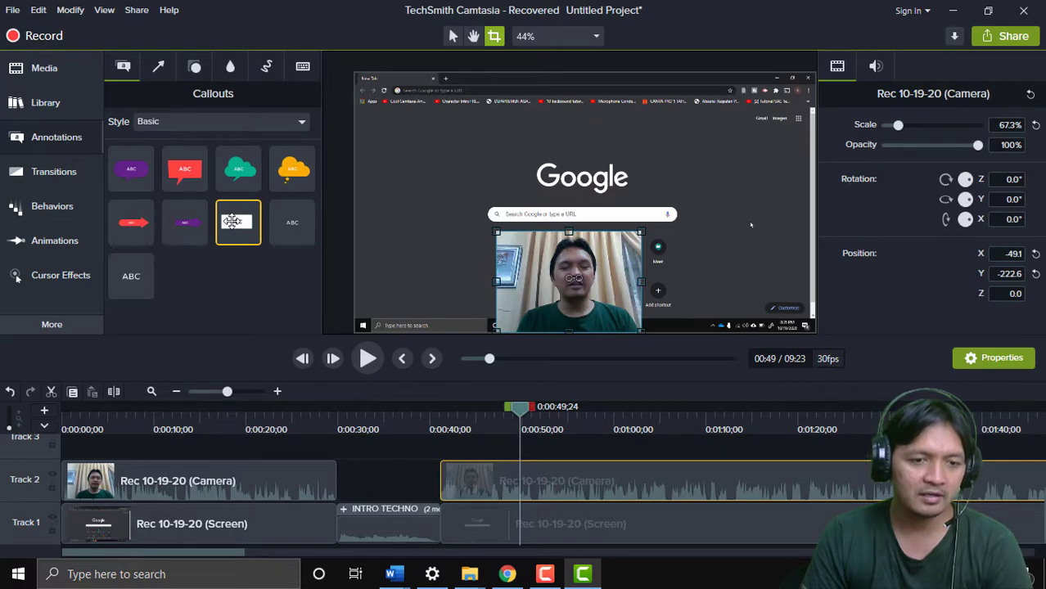
pyautogui.moveTo(234, 221); pyautogui.dragTo(491, 160)
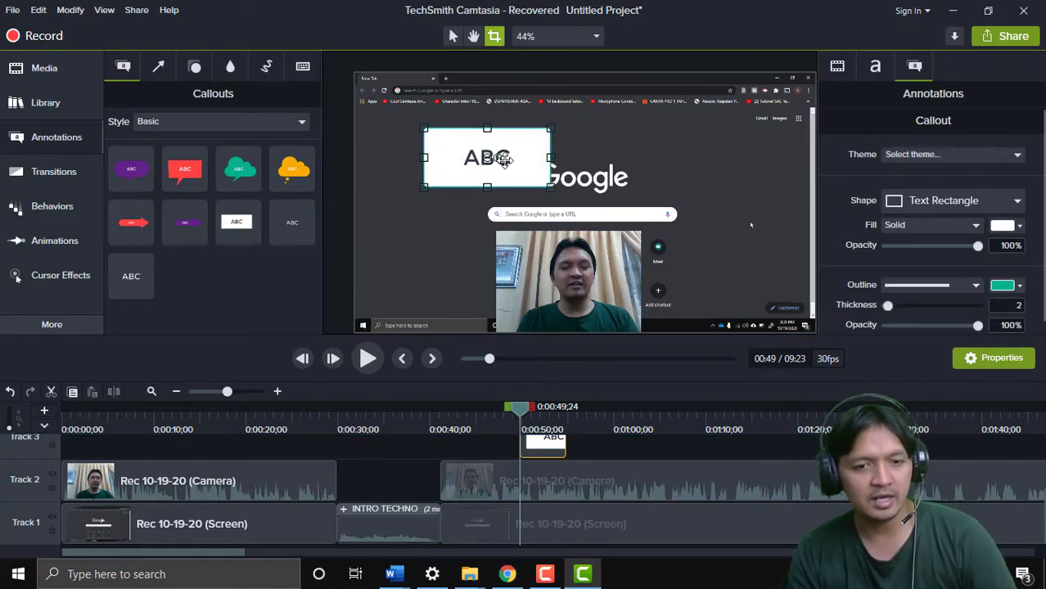
# Type a person's name into the ABC callout, then delete the callout from Track 3
pyautogui.doubleClick(502, 160)
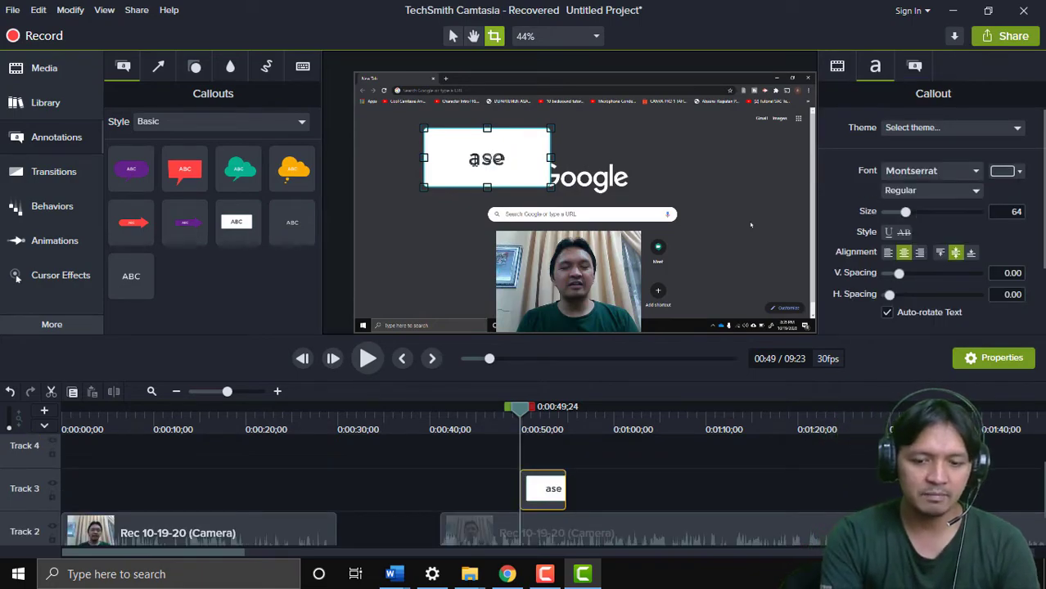
pyautogui.click(470, 214)
pyautogui.click(473, 176)
pyautogui.press('Delete')
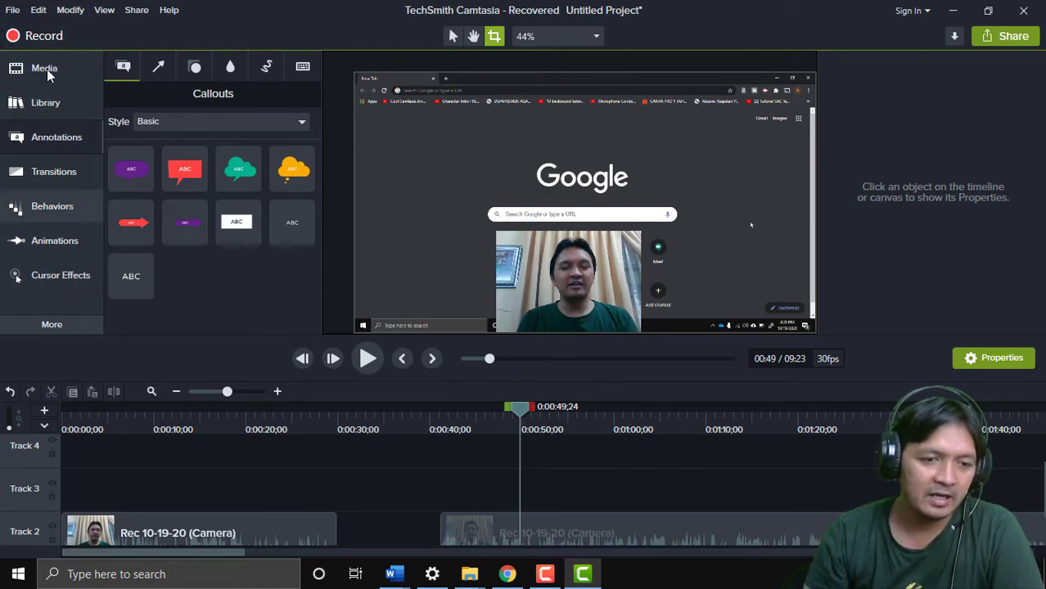
# Browse the Visual Effects and Transitions collections, ending on the Behaviors presets like Drifting and Pop Up
pyautogui.click(38, 331)
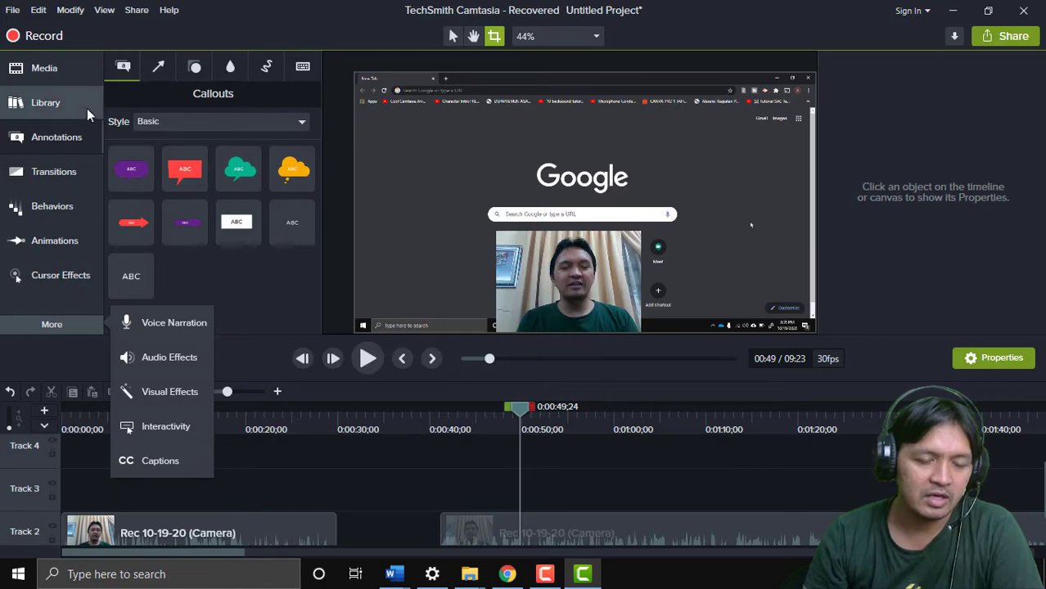
pyautogui.click(69, 325)
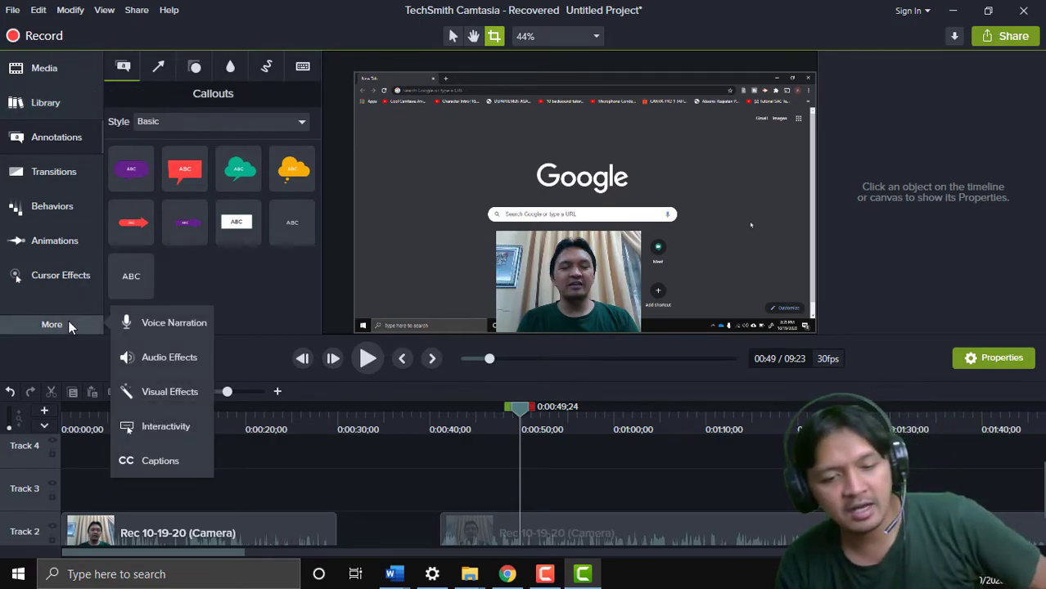
pyautogui.click(180, 399)
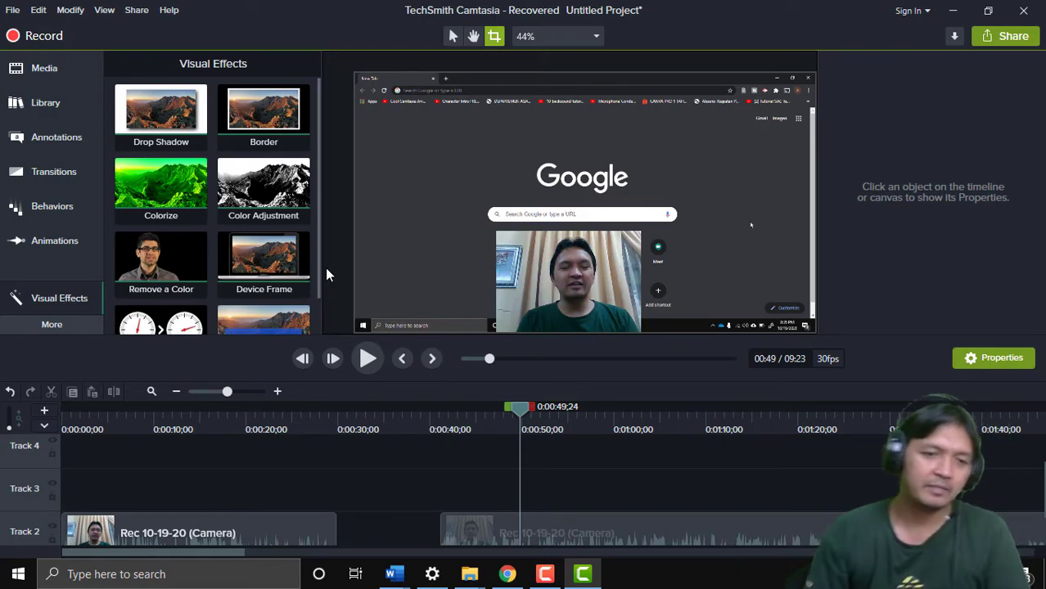
pyautogui.click(87, 167)
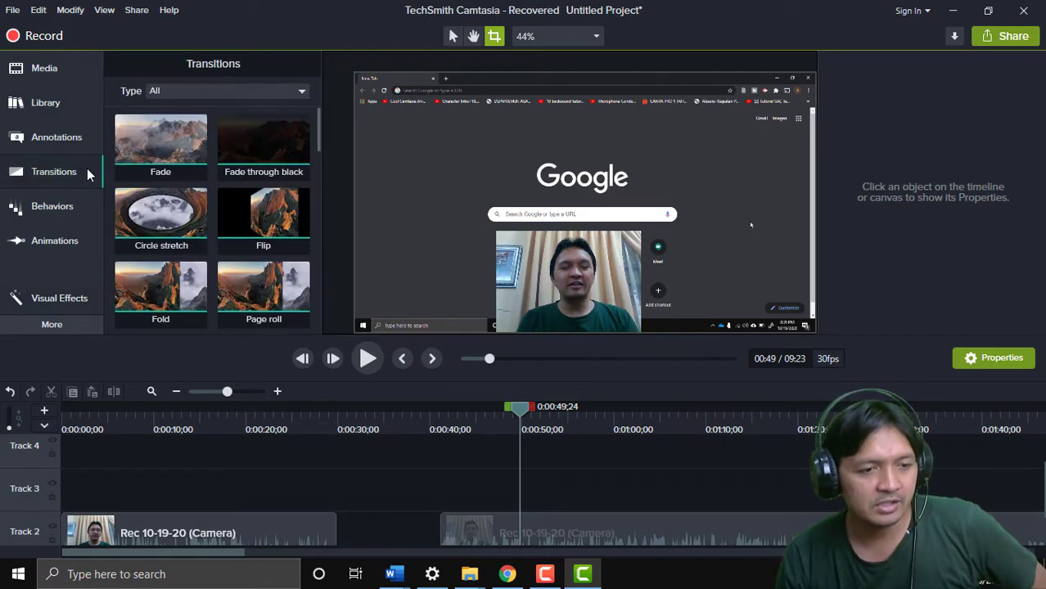
pyautogui.click(44, 208)
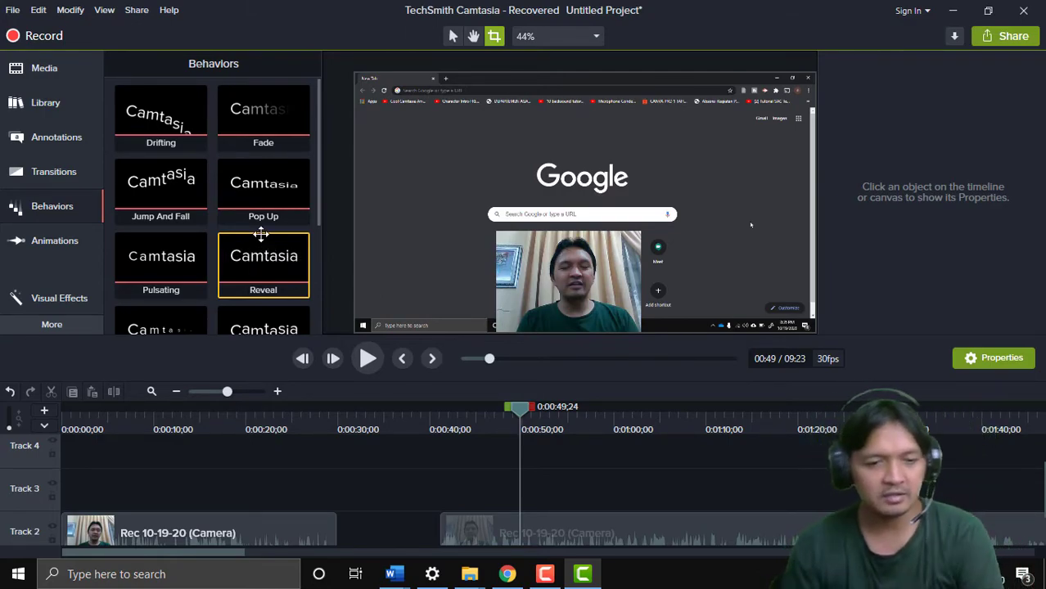
pyautogui.scroll(-1, 263, 263)
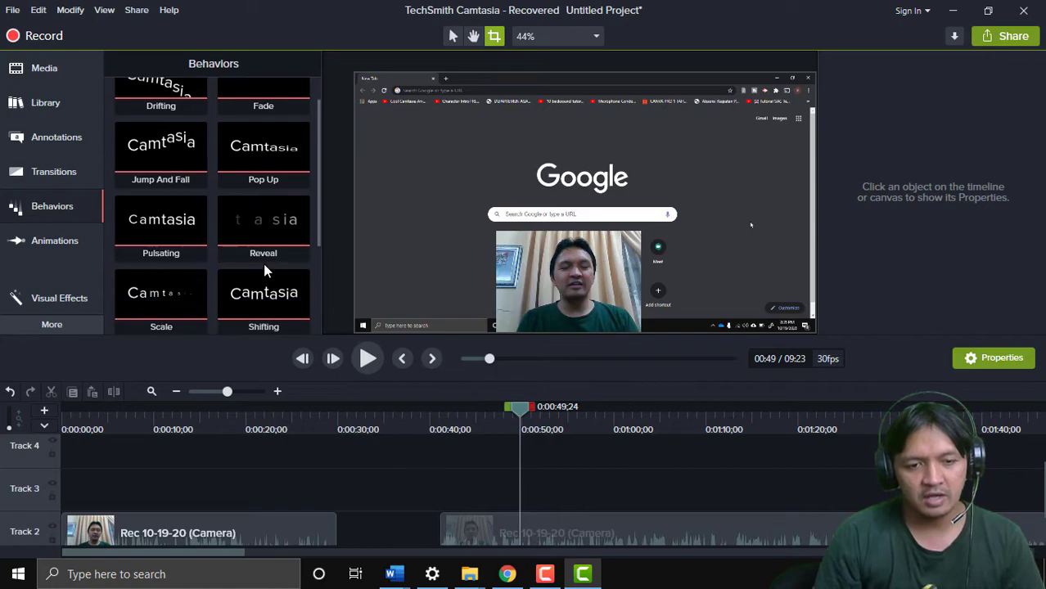
pyautogui.scroll(-1, 259, 266)
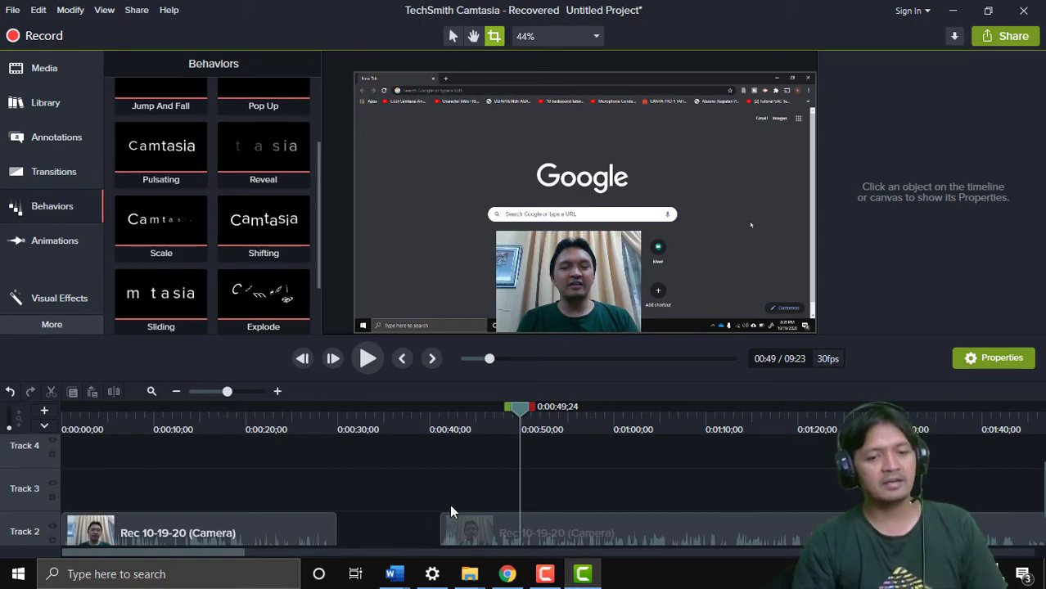
pyautogui.scroll(-2, 455, 504)
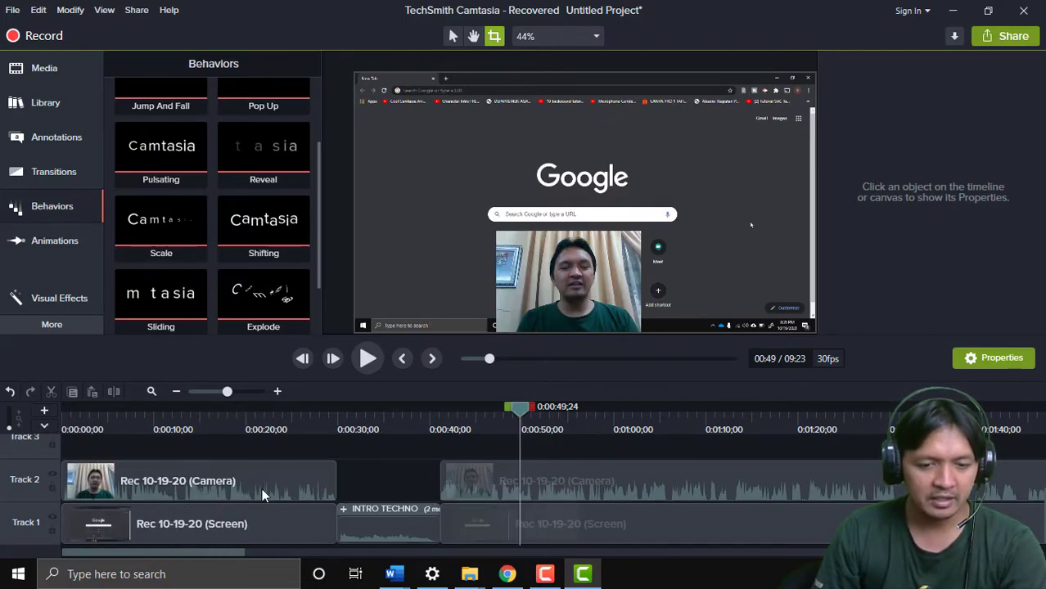
# Zoom into the timeline and delete a 23-frame range at 0:51, then undo the deletion
pyautogui.moveTo(403, 472); pyautogui.dragTo(599, 543)
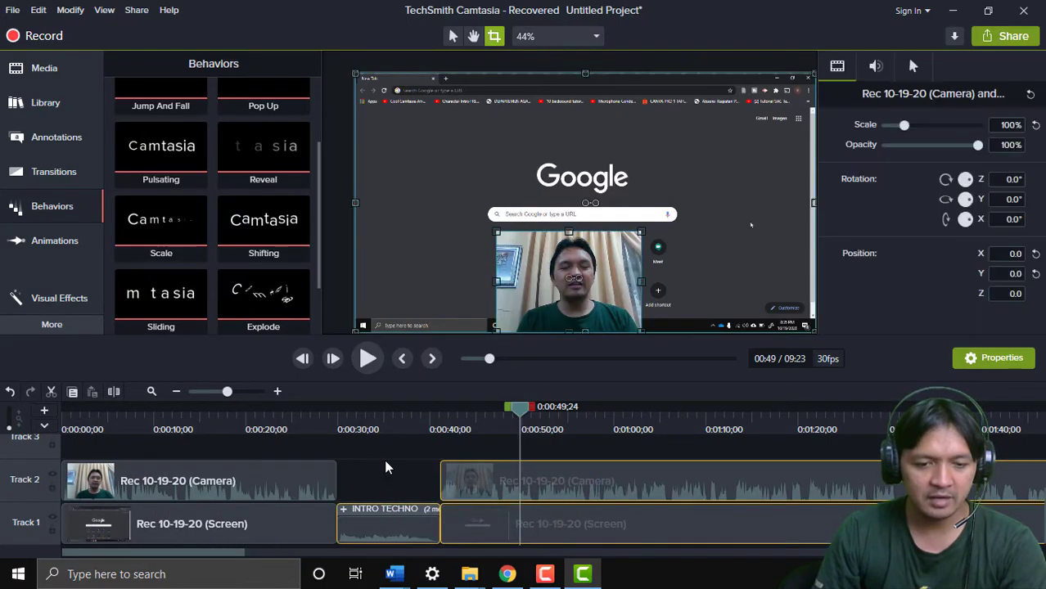
pyautogui.click(174, 397)
pyautogui.click(175, 397)
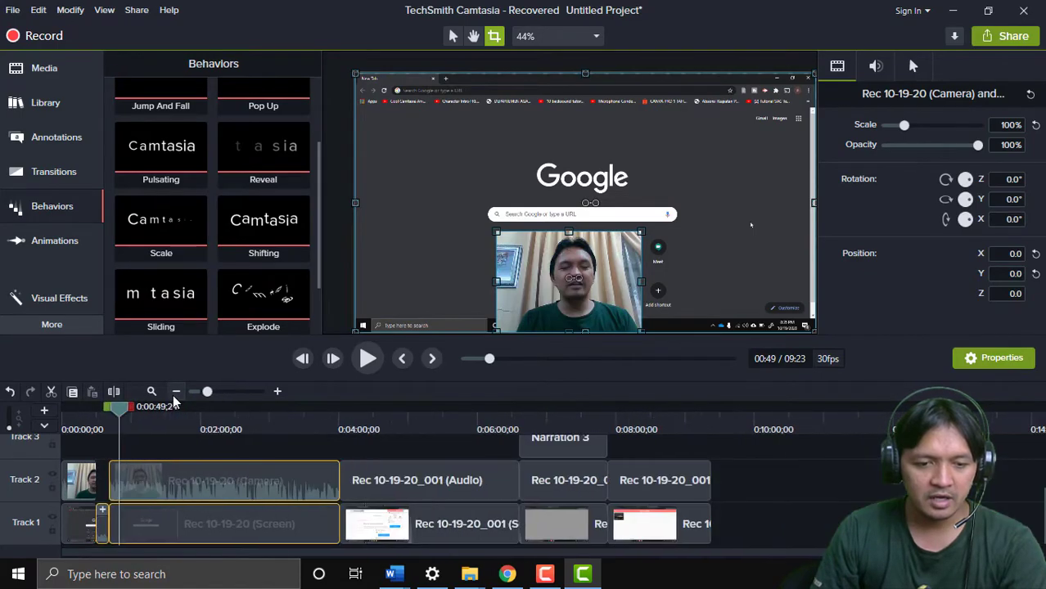
pyautogui.click(277, 393)
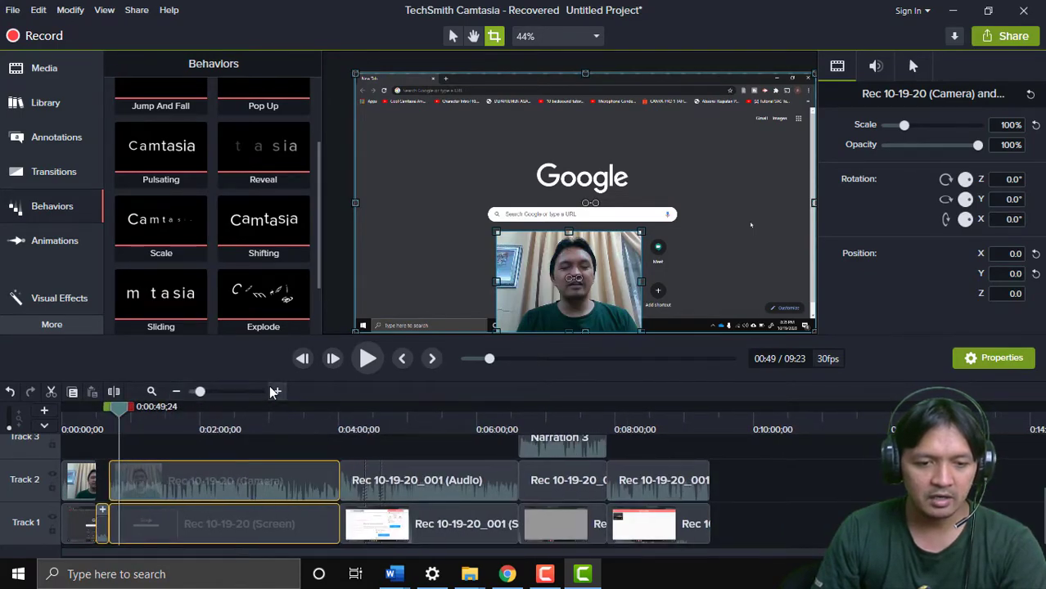
pyautogui.click(276, 393)
pyautogui.click(277, 393)
pyautogui.click(276, 393)
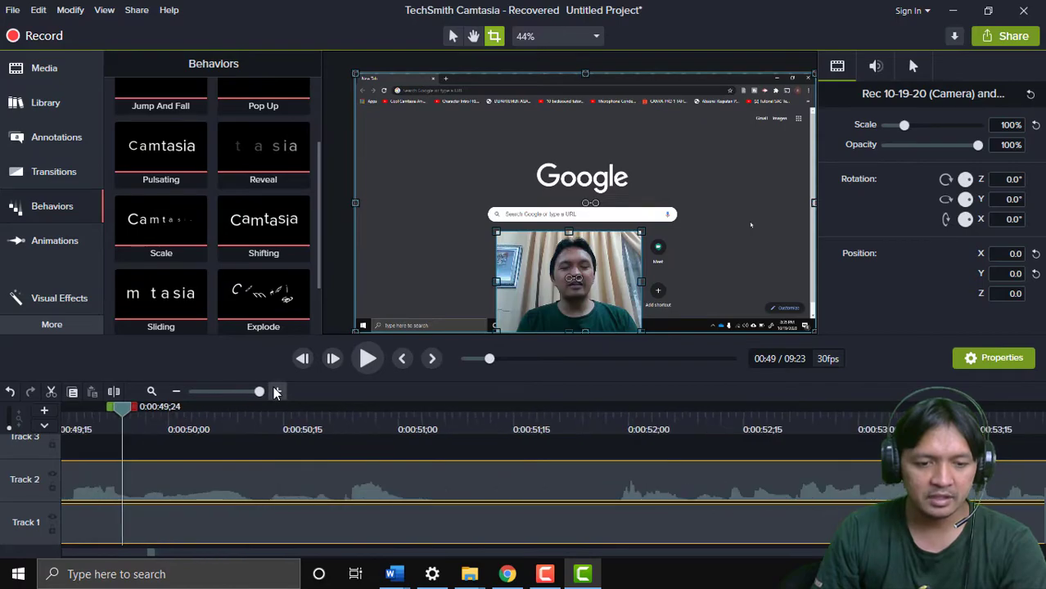
pyautogui.moveTo(129, 412); pyautogui.dragTo(626, 434)
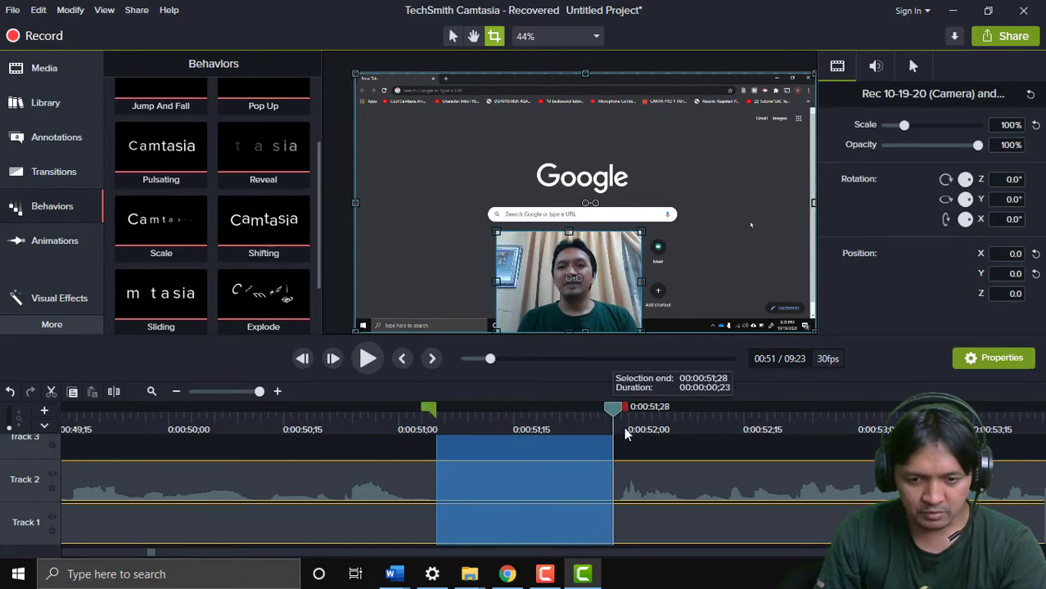
pyautogui.rightClick(525, 489)
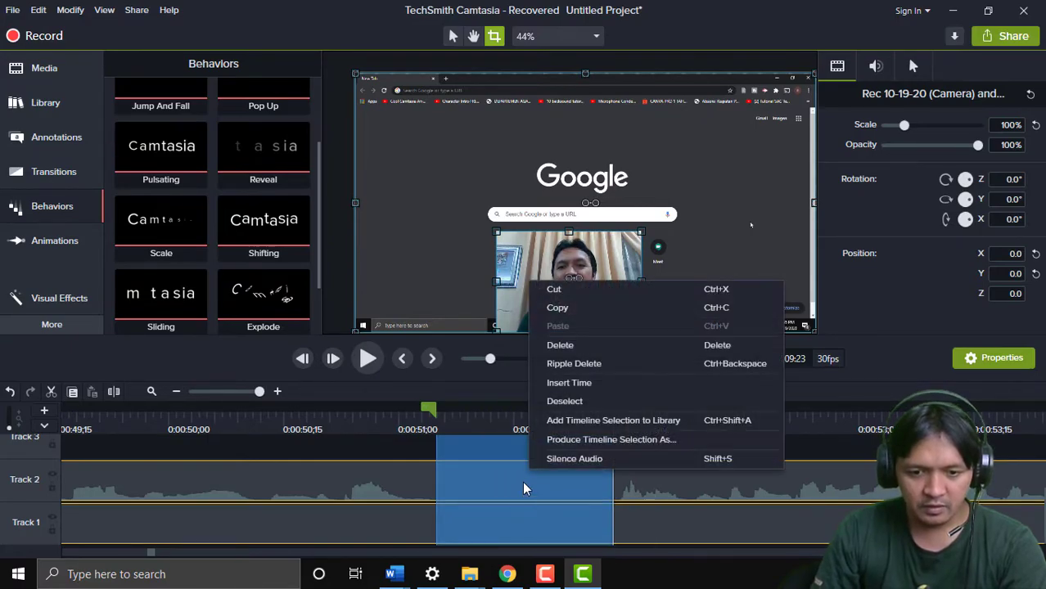
pyautogui.click(547, 344)
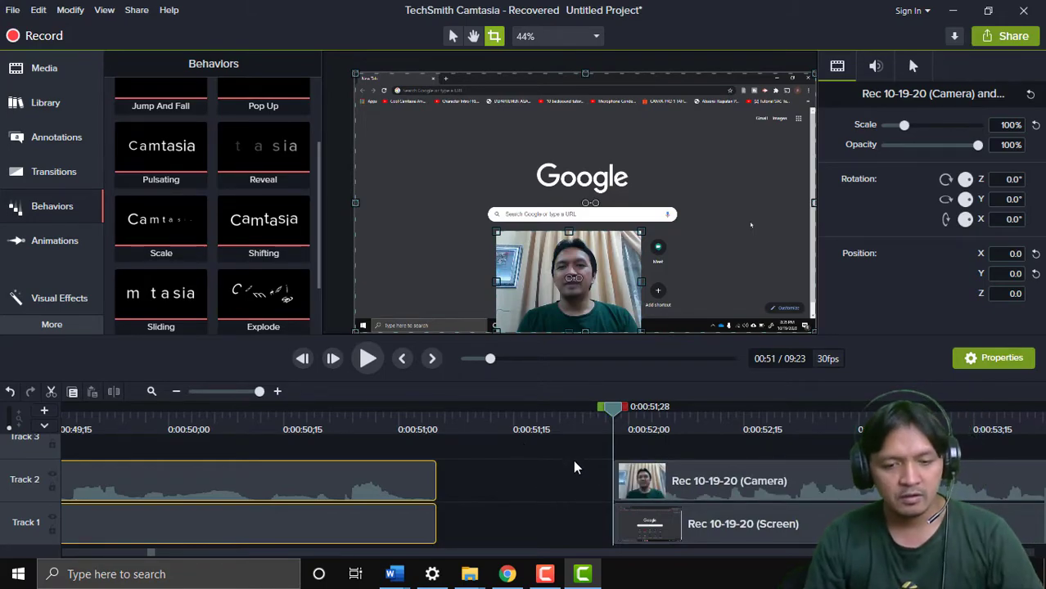
pyautogui.hotkey('ctrl', 'z')
# Zoom the timeline fully out and select all clips after the opening section
pyautogui.click(177, 394)
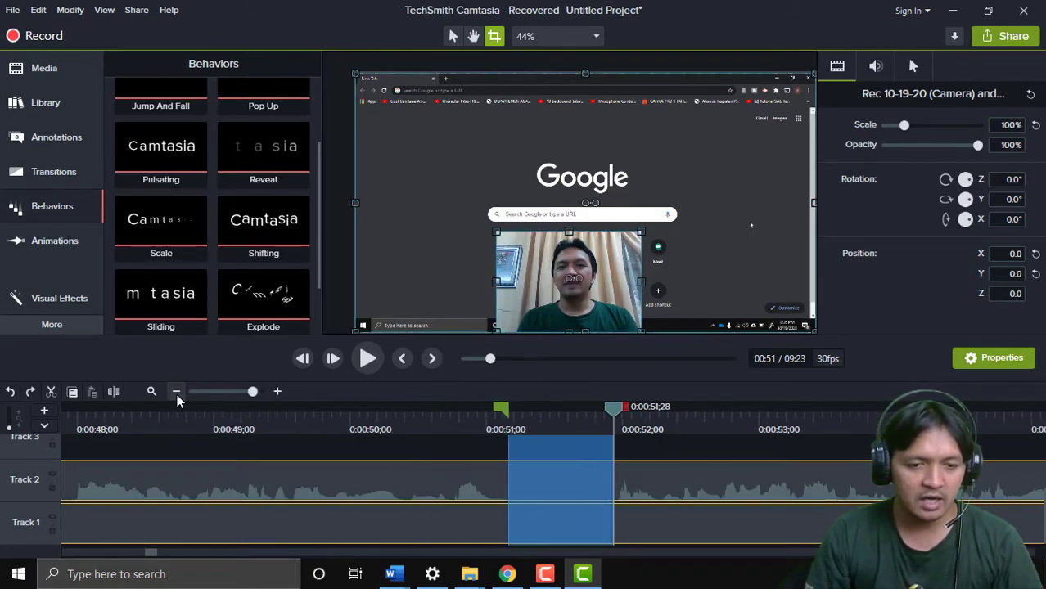
pyautogui.click(177, 394)
pyautogui.click(177, 394)
pyautogui.click(177, 394)
pyautogui.click(176, 394)
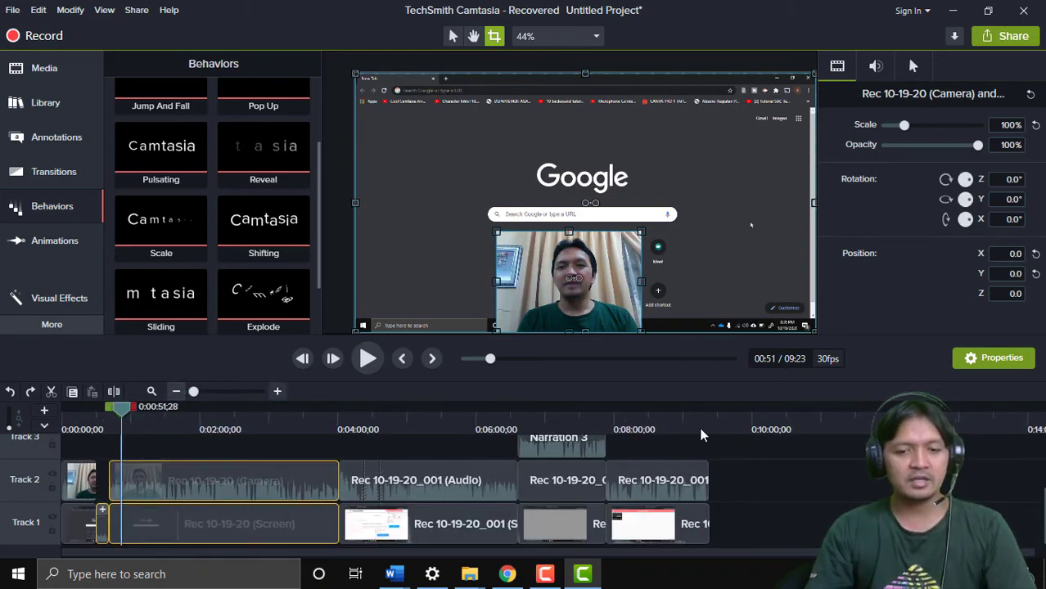
pyautogui.scroll(2, 747, 507)
pyautogui.scroll(-2, 748, 508)
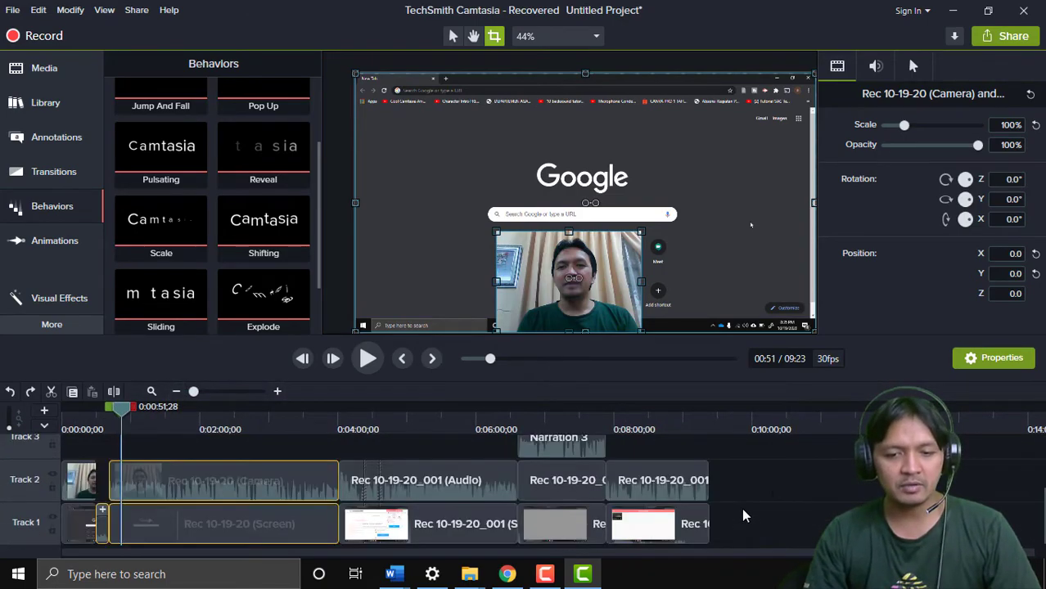
pyautogui.scroll(1, 745, 508)
pyautogui.scroll(-1, 741, 509)
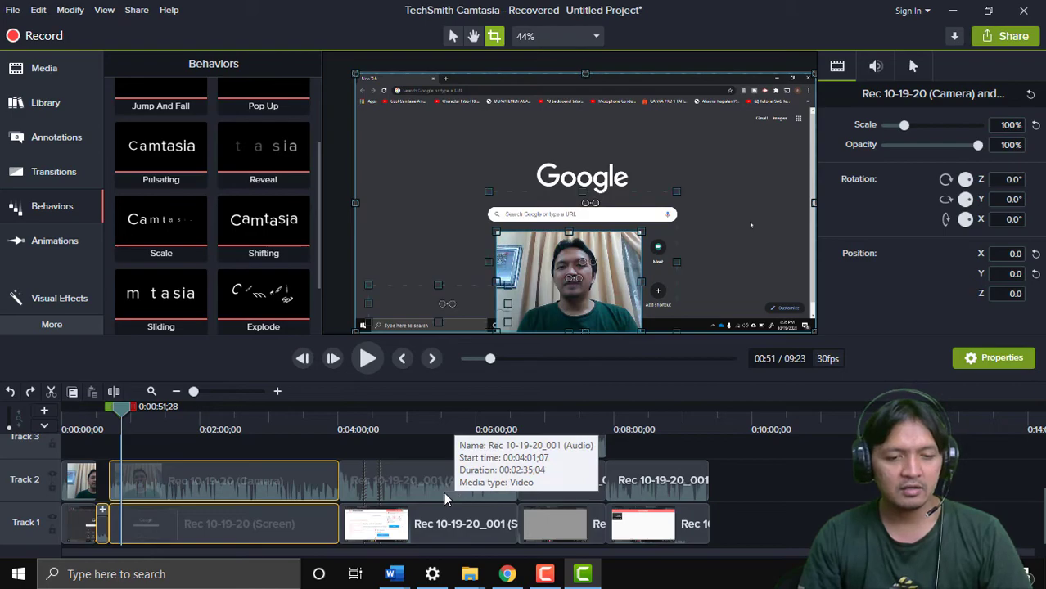
pyautogui.click(536, 495)
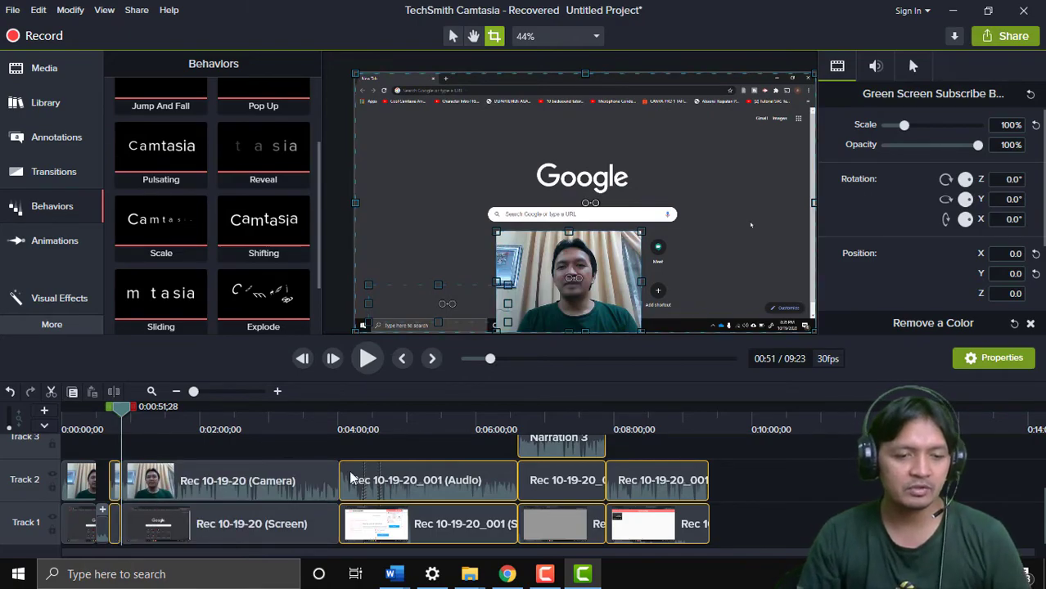
# Delete the selected later clips, trimming the project to 41 seconds, and play it from the start
pyautogui.press('Delete')
pyautogui.moveTo(370, 511); pyautogui.dragTo(246, 489)
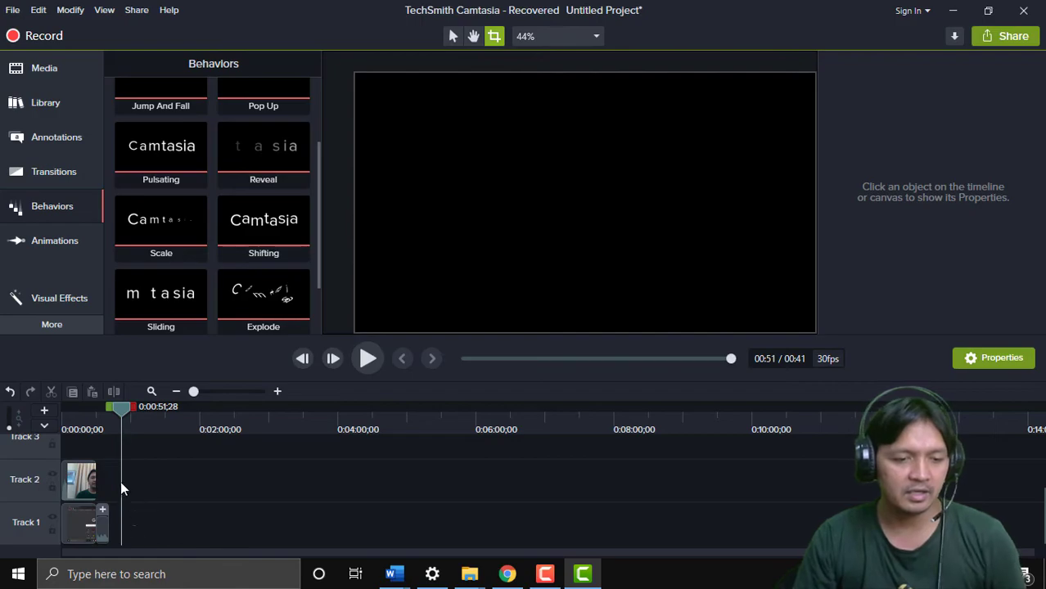
pyautogui.moveTo(125, 408); pyautogui.dragTo(62, 401)
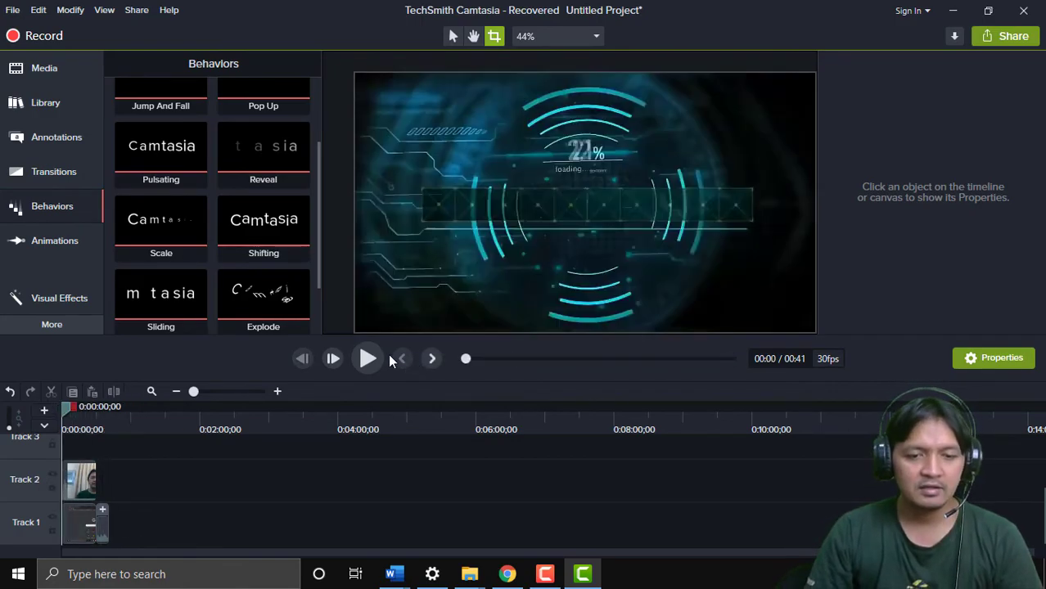
pyautogui.click(380, 358)
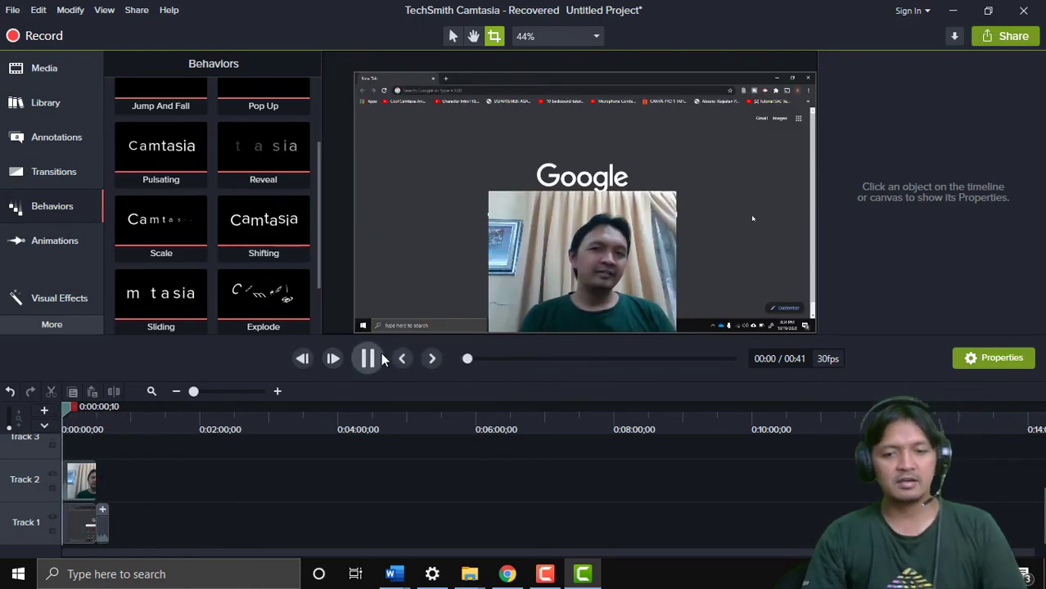
# Shrink the webcam overlay to 35.3% at X -4.6, Y -299.2, bottom centre, then play from 0:28
pyautogui.click(575, 269)
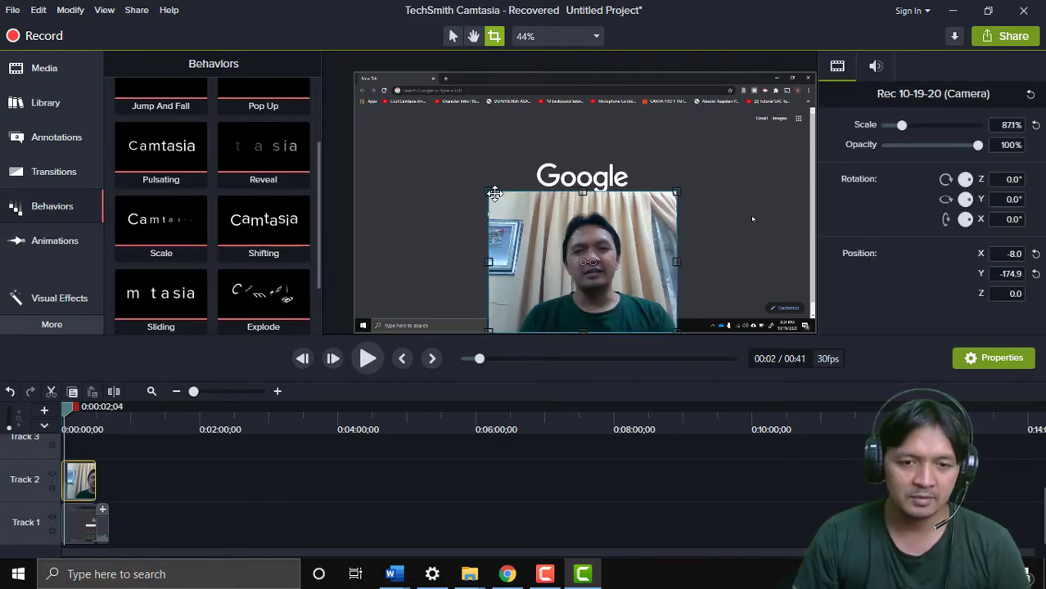
pyautogui.moveTo(491, 194)
pyautogui.mouseDown()
pyautogui.moveTo(567, 257)
pyautogui.moveTo(509, 193)
pyautogui.moveTo(496, 193)
pyautogui.mouseUp()
pyautogui.click(452, 36)
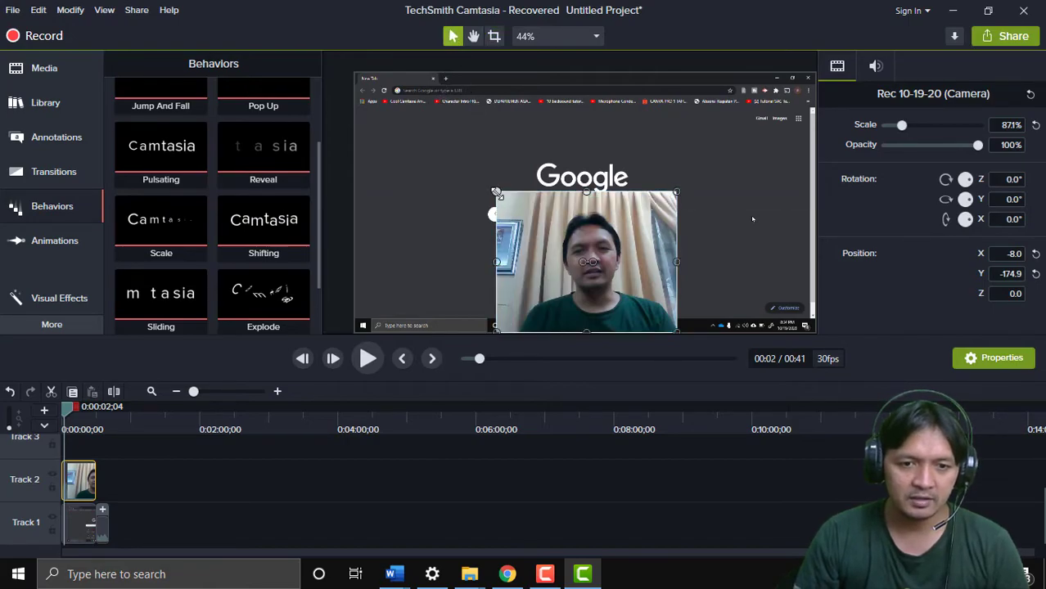
pyautogui.moveTo(565, 266); pyautogui.dragTo(604, 276)
pyautogui.moveTo(639, 313); pyautogui.dragTo(585, 313)
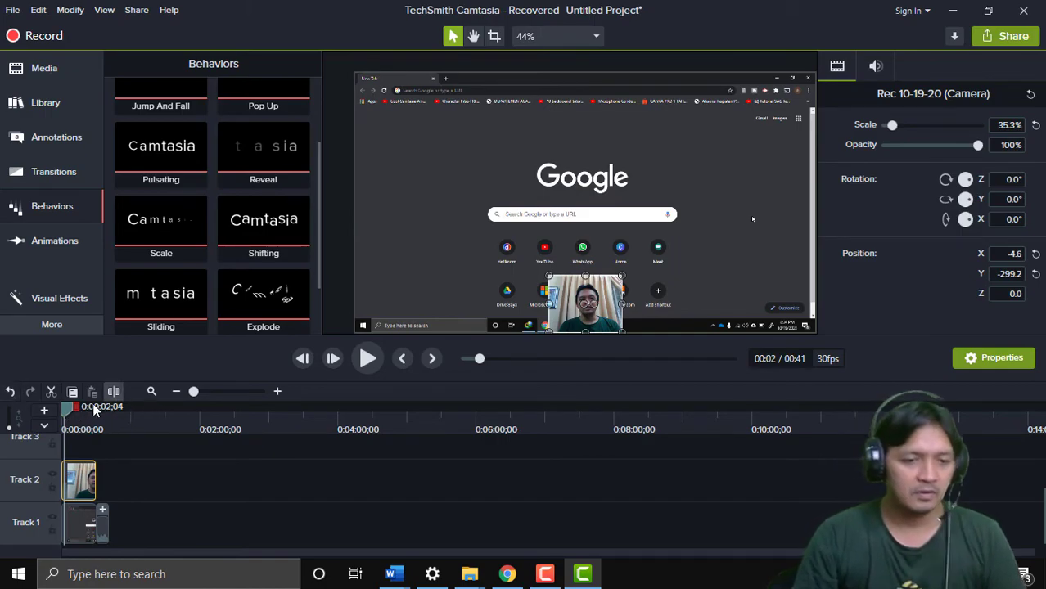
pyautogui.moveTo(70, 415); pyautogui.dragTo(100, 417)
pyautogui.click(370, 360)
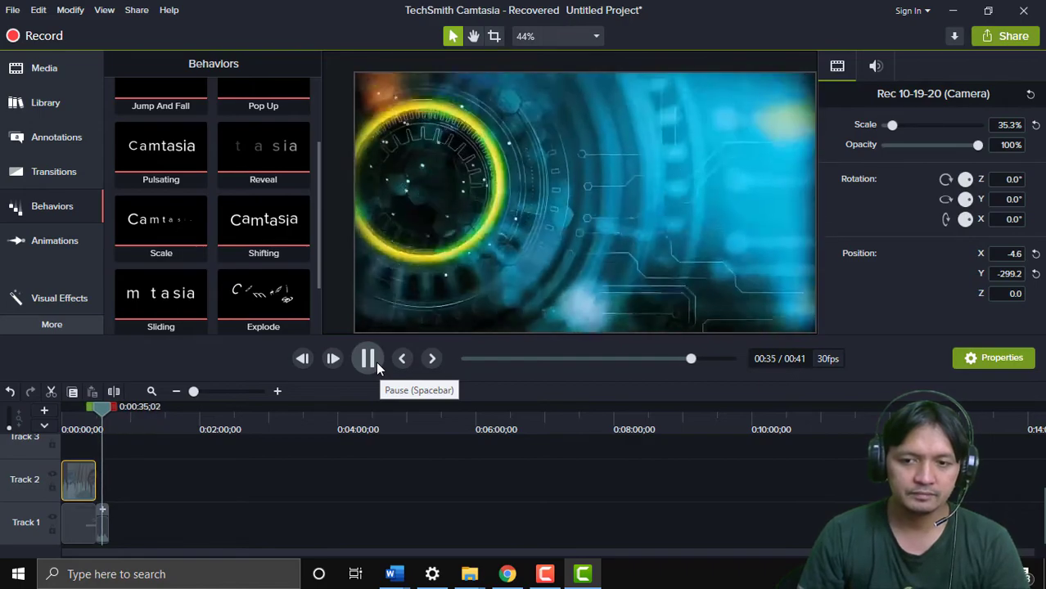
# Pause the intro playback and bring the Camtasia Recorder window to the front
pyautogui.click(376, 361)
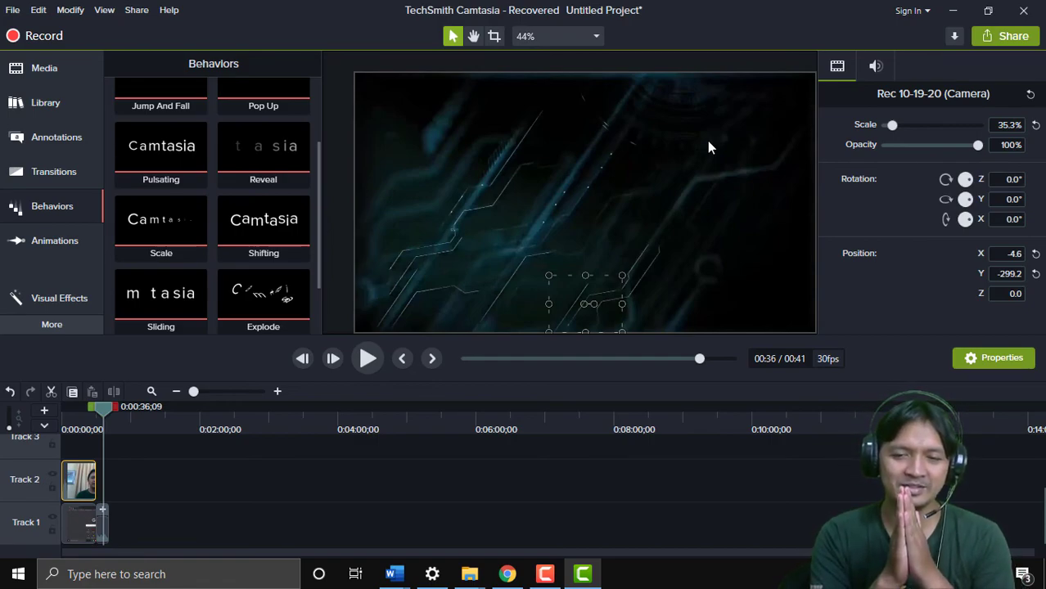
pyautogui.click(544, 574)
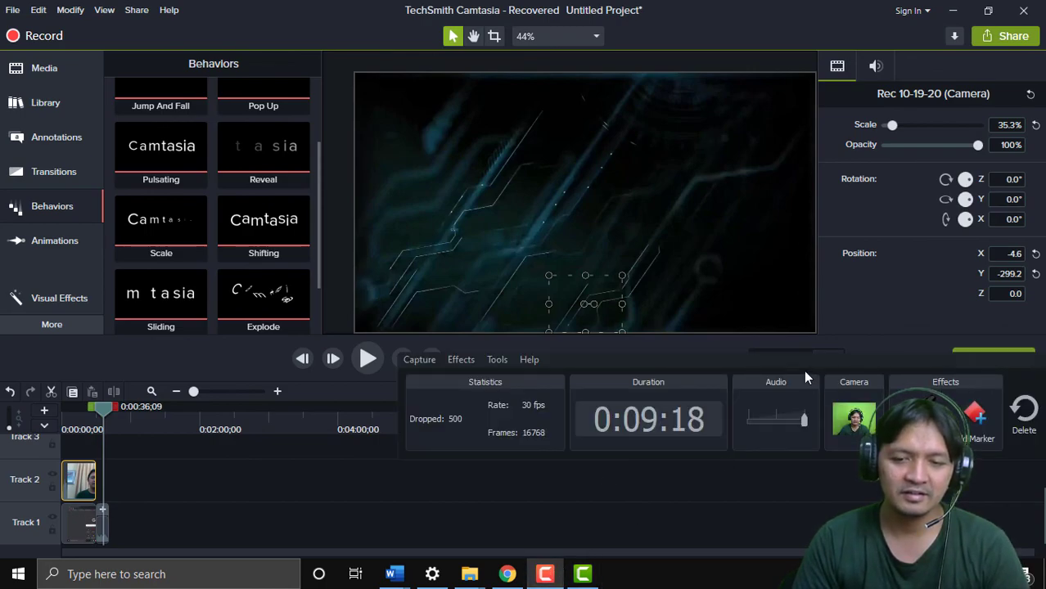